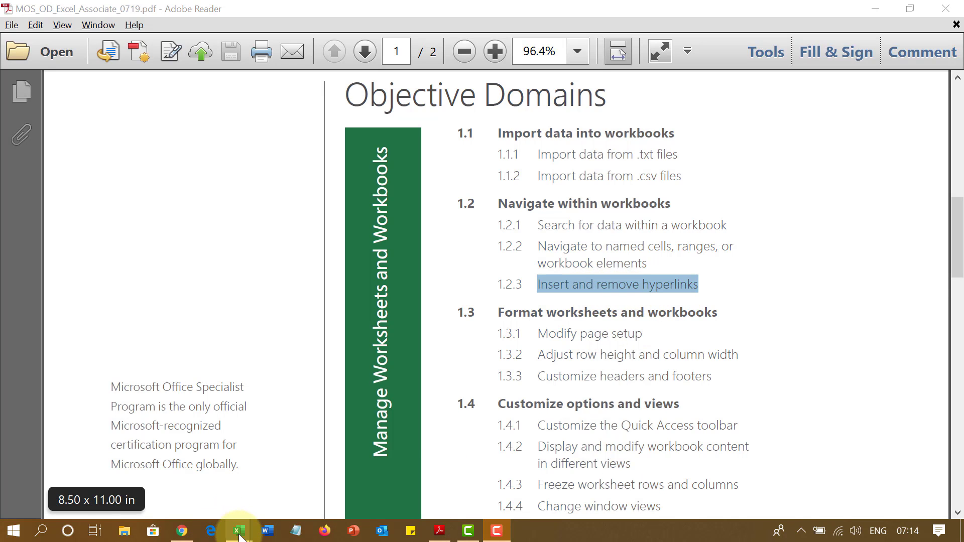
Bring the '1.2.3 - Insert and remove hyperlinks' Excel workbook to the front
mouse_move(241, 536)
click(302, 489)
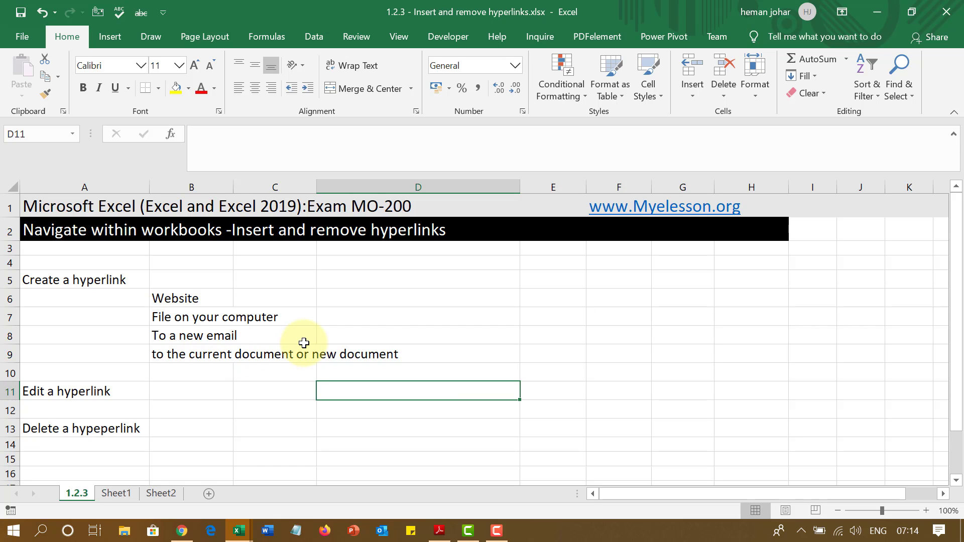
click(632, 208)
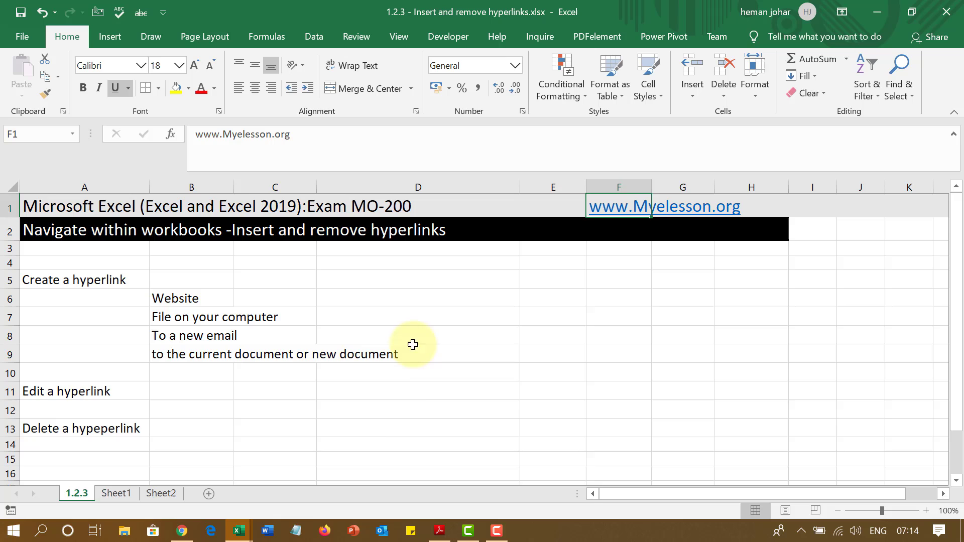
click(67, 392)
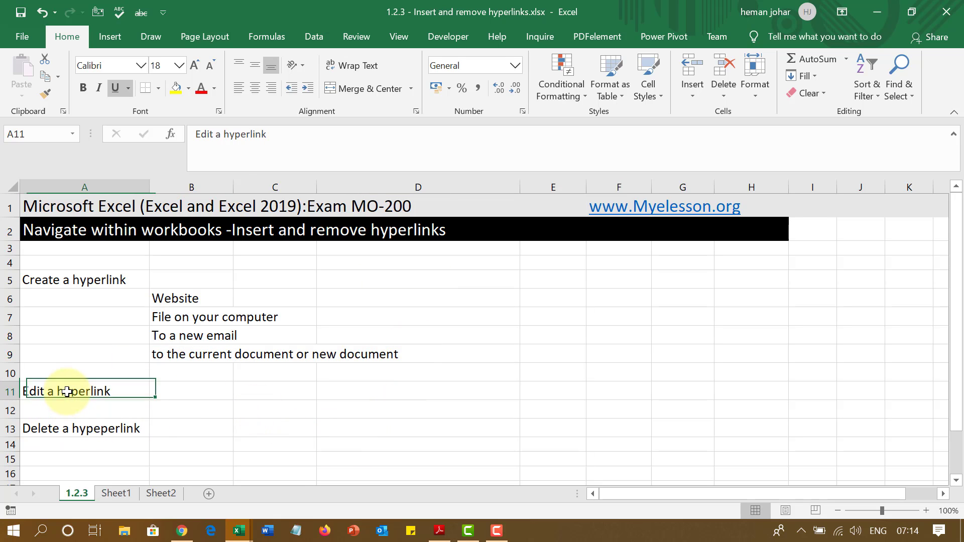
click(77, 429)
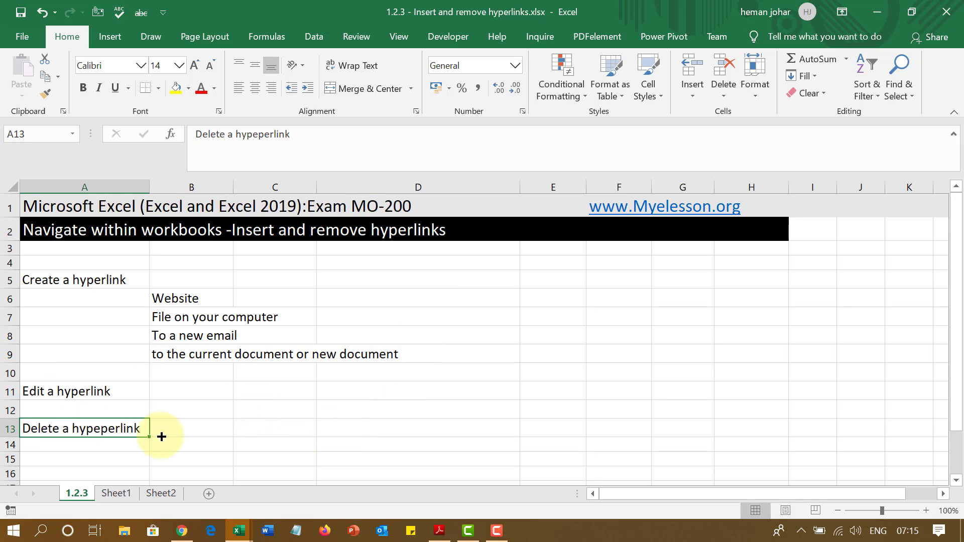
click(365, 298)
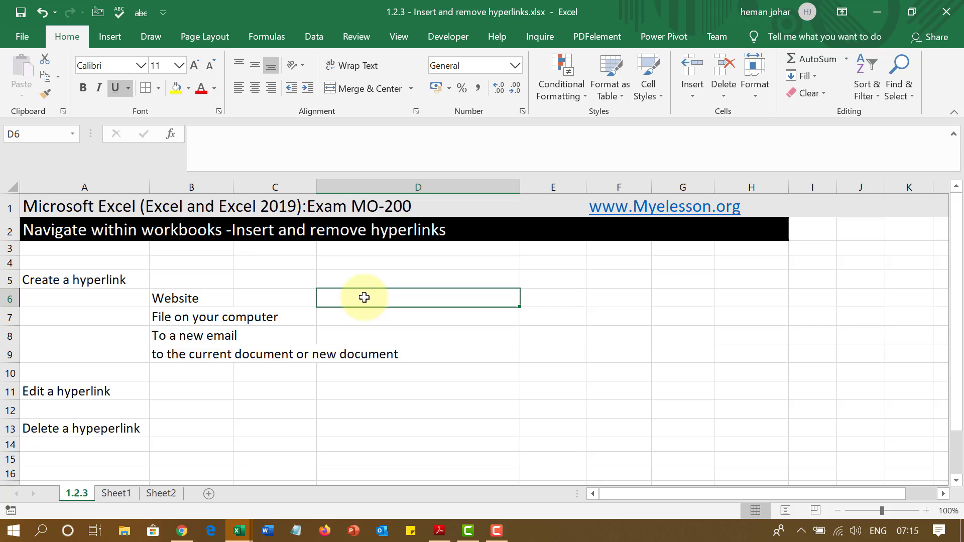
text(www)
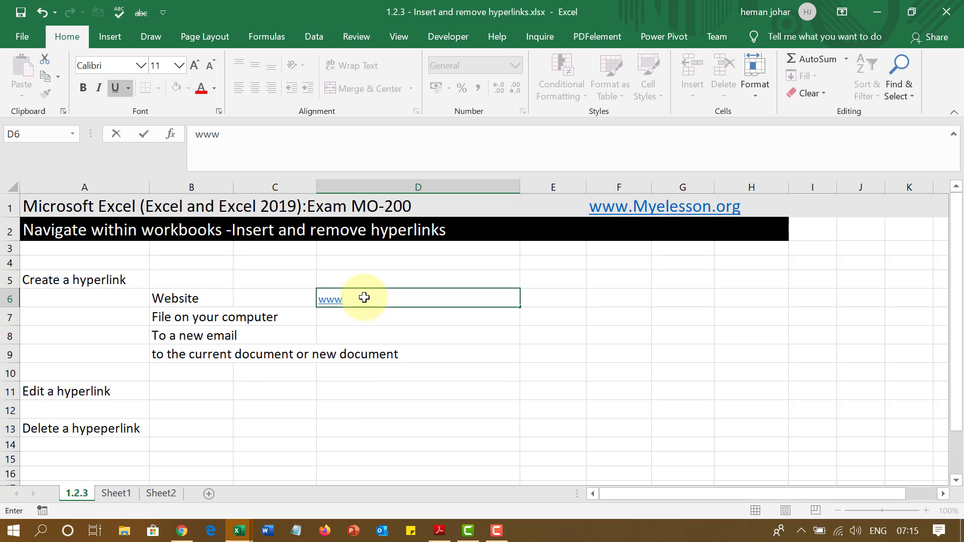
text(.myelesson.org)
key(Return)
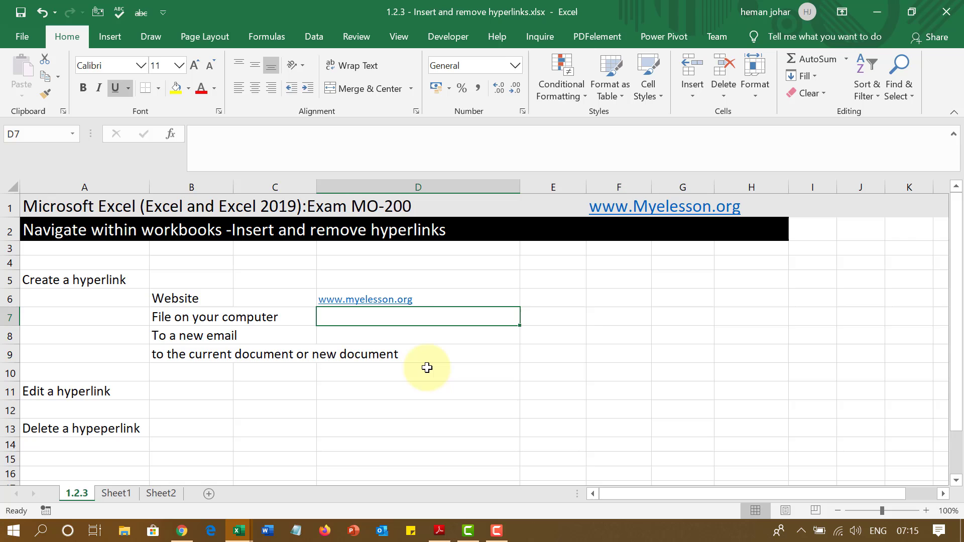
click(367, 301)
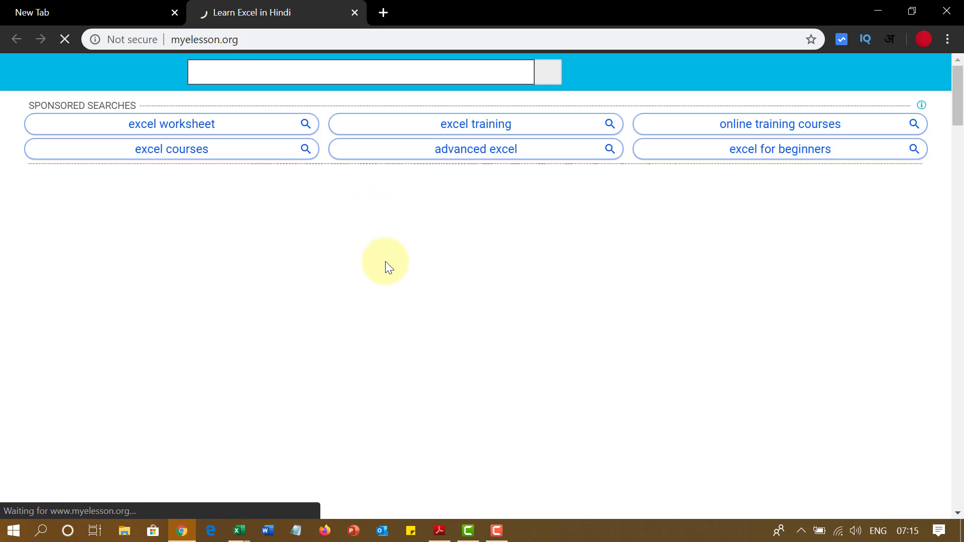
Scroll through the myelesson.org page, then minimize Chrome to get back to Excel
scroll(322, 282, down, 6)
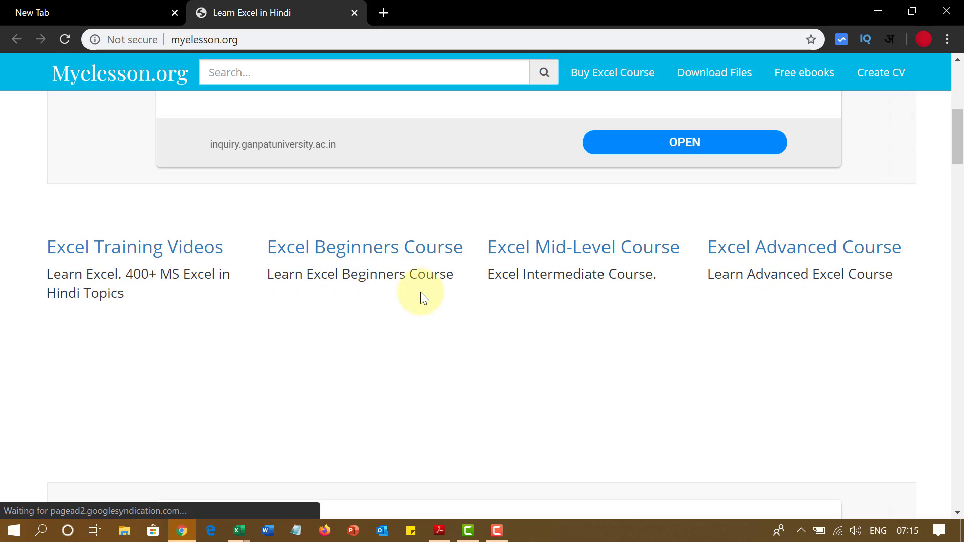
click(876, 11)
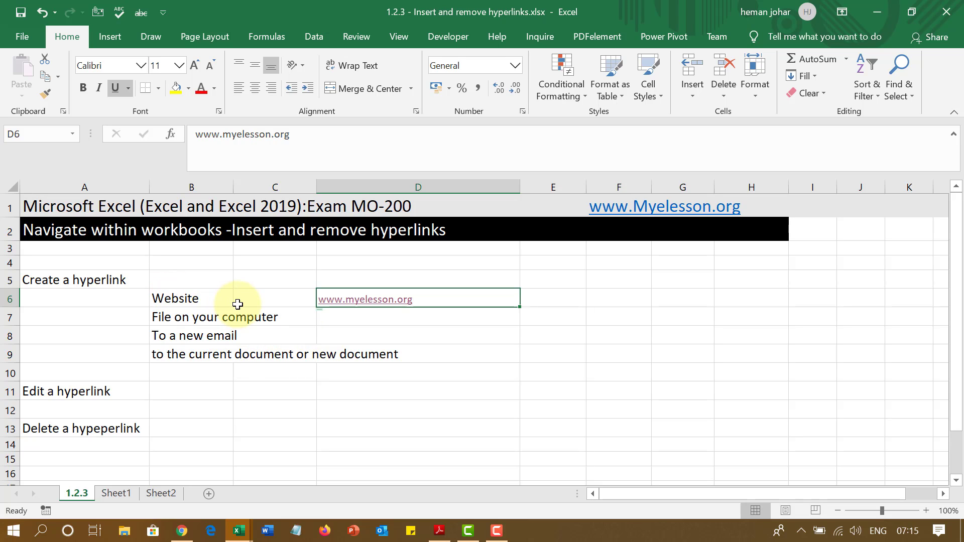
click(564, 302)
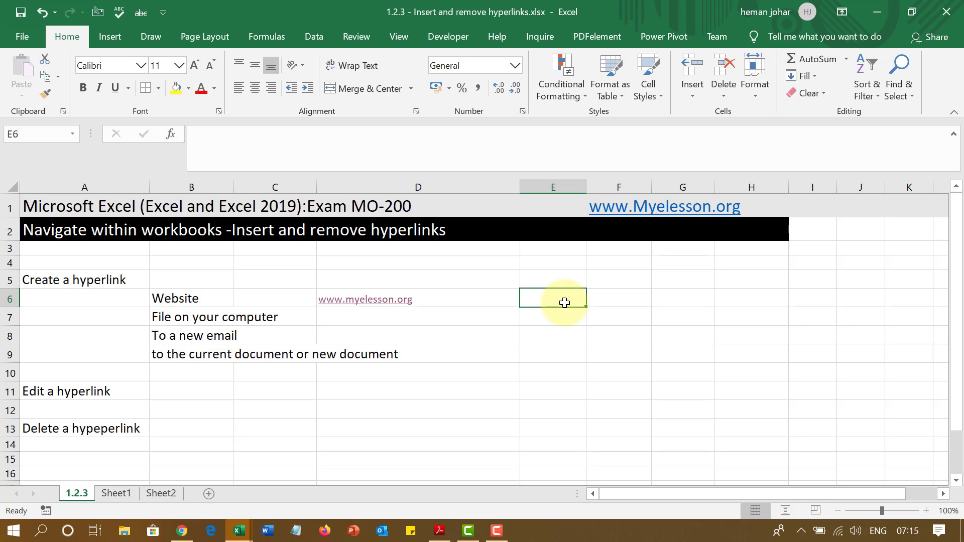
text(ww)
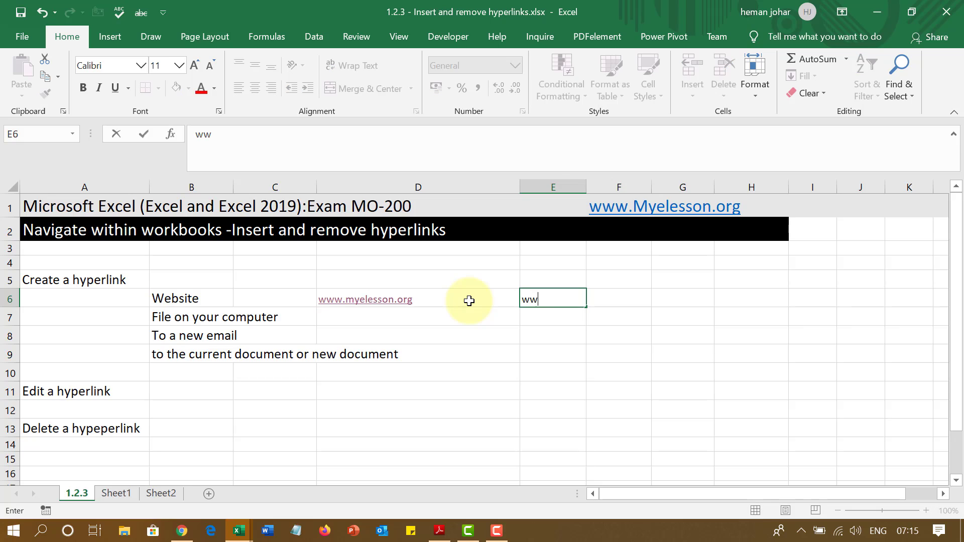
text(w.google.com)
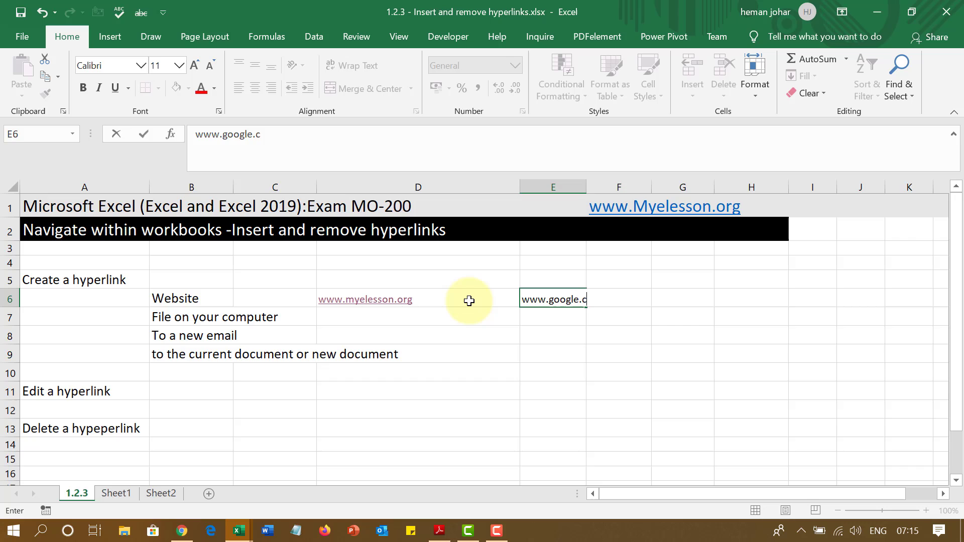
key(Return)
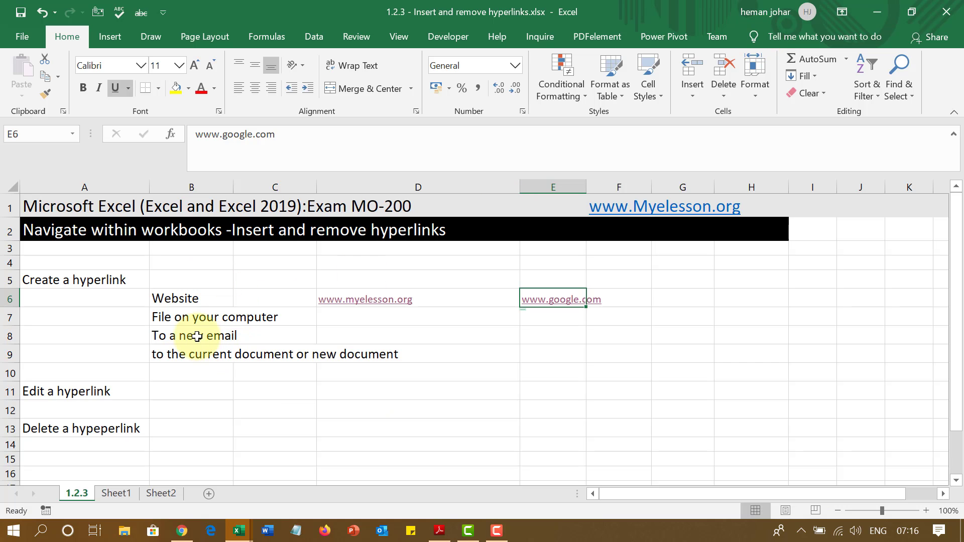
click(168, 317)
click(350, 318)
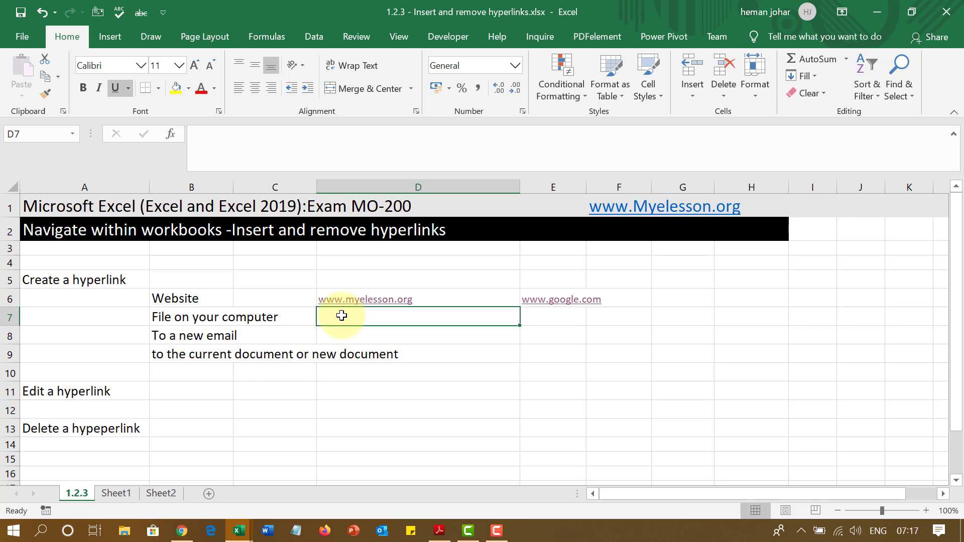
Insert a hyperlink in D7 to 1.2.2.xlsx from the current folder
right_click(341, 316)
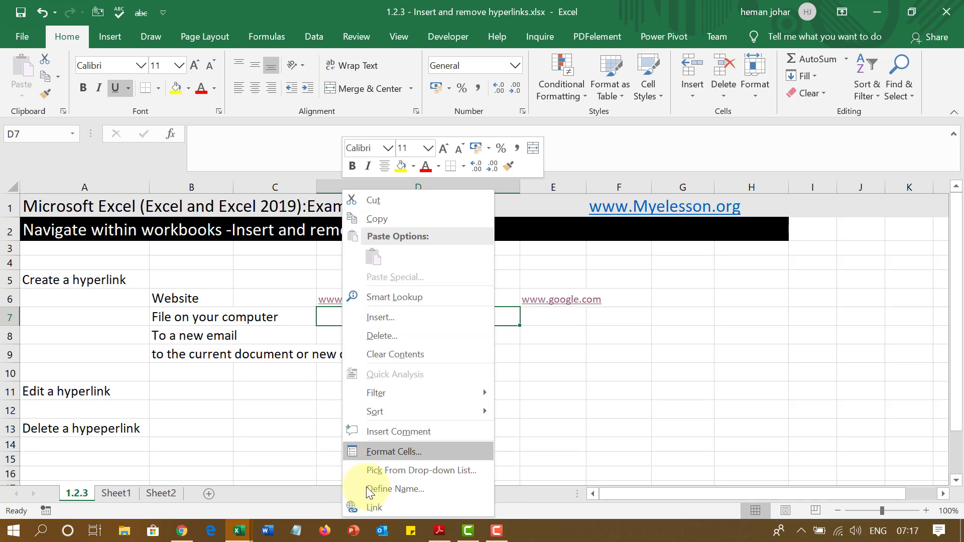
click(376, 508)
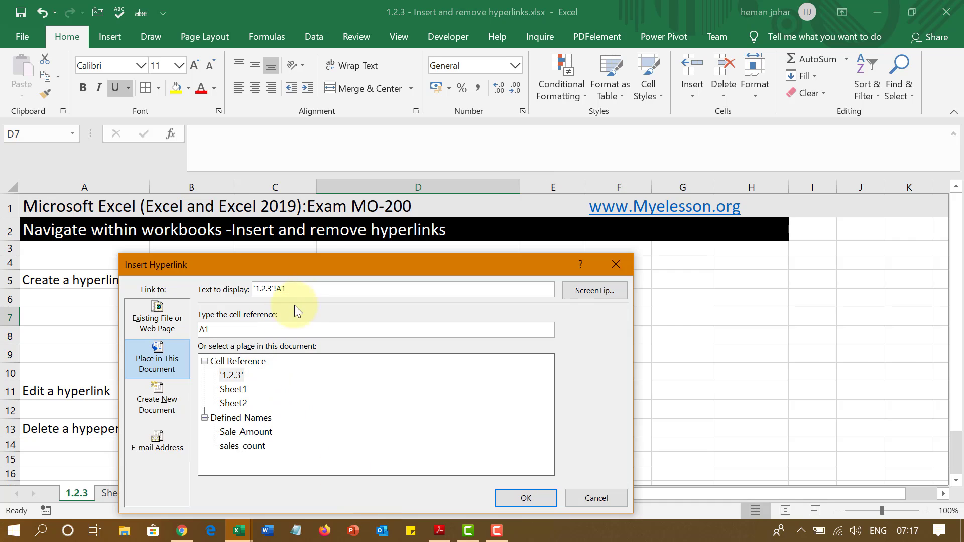
drag(320, 260, 553, 154)
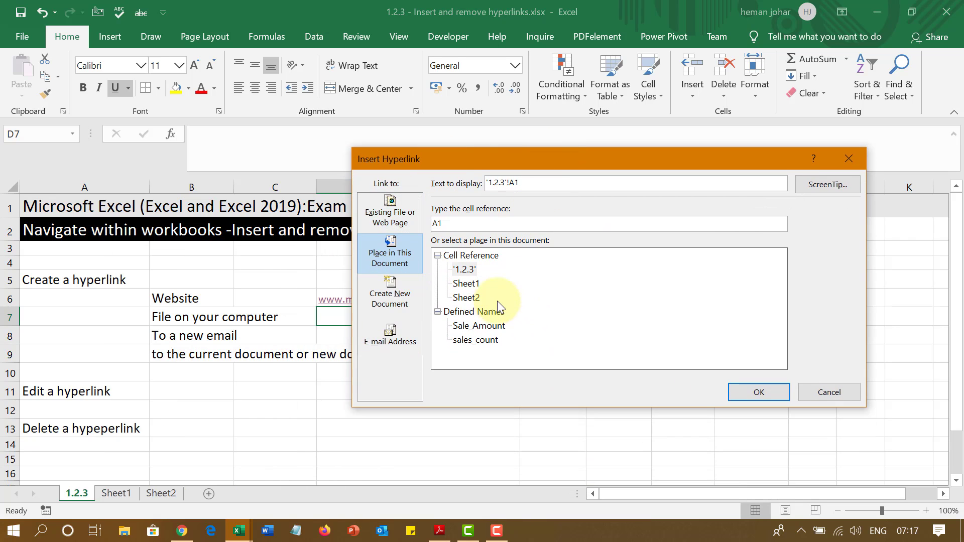
key(alt+x)
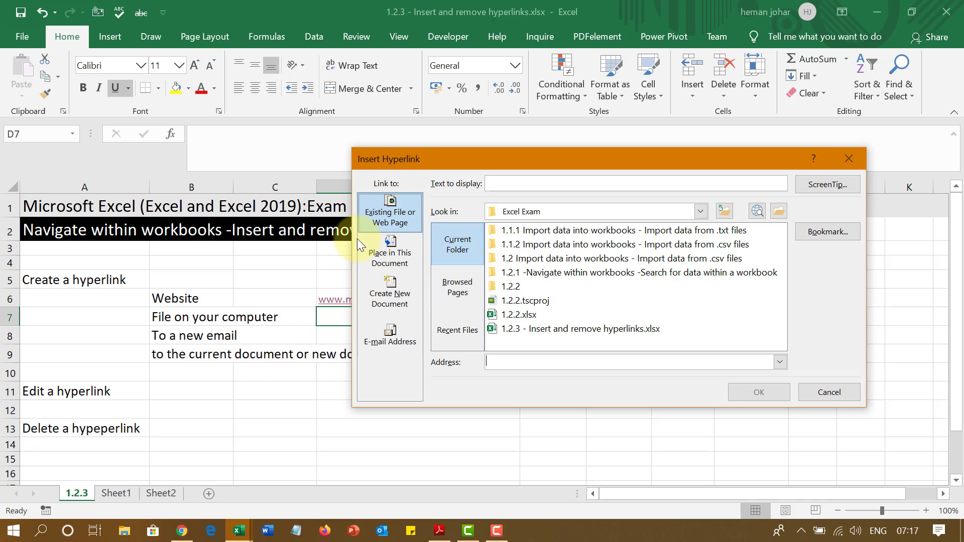
click(518, 315)
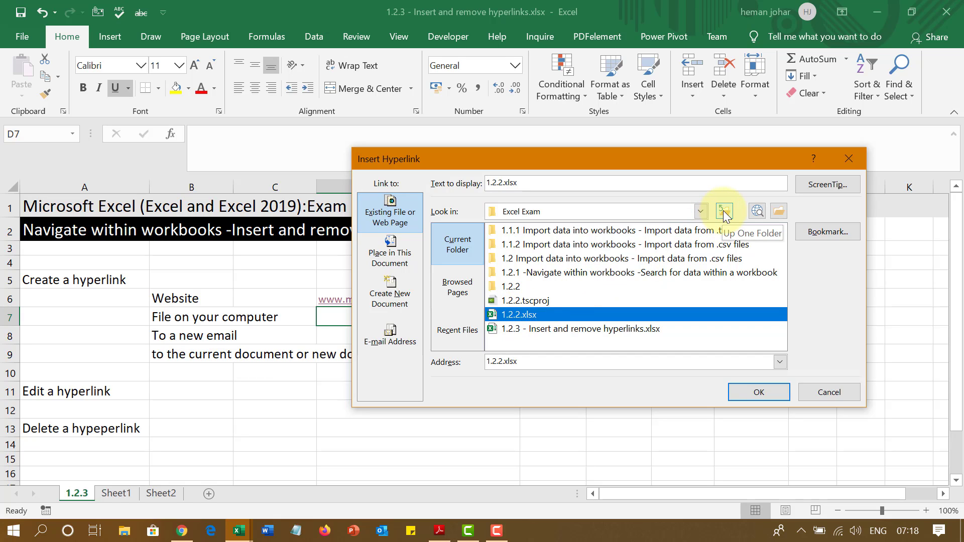
click(778, 211)
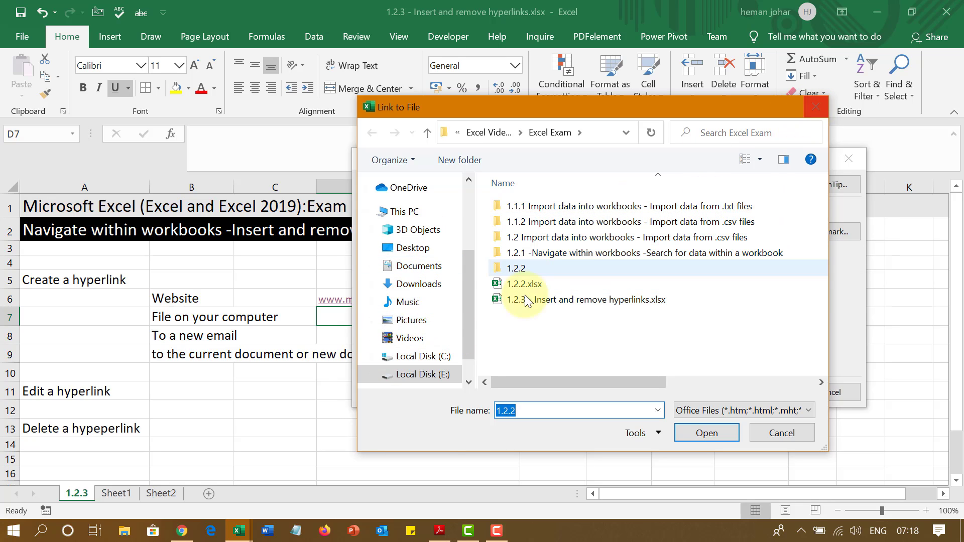
click(816, 107)
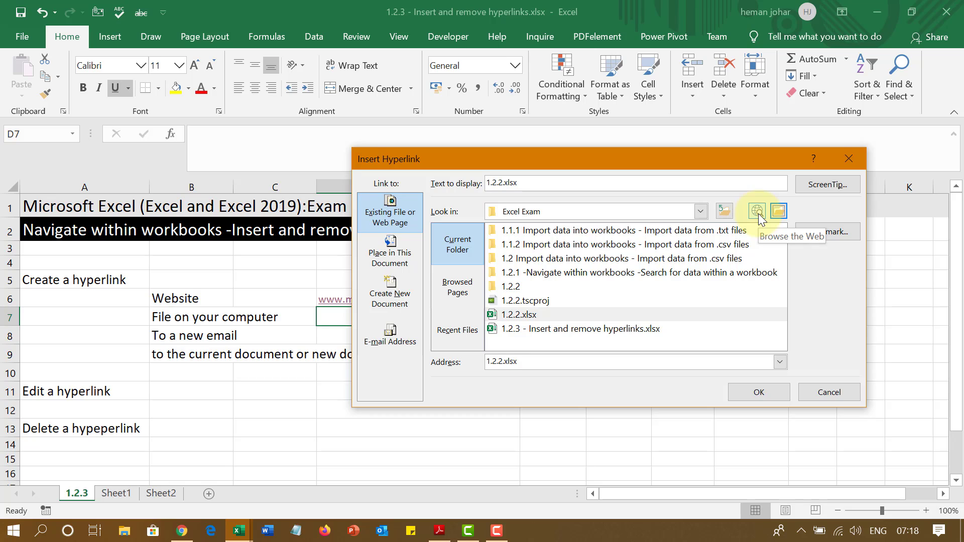
drag(587, 165, 512, 172)
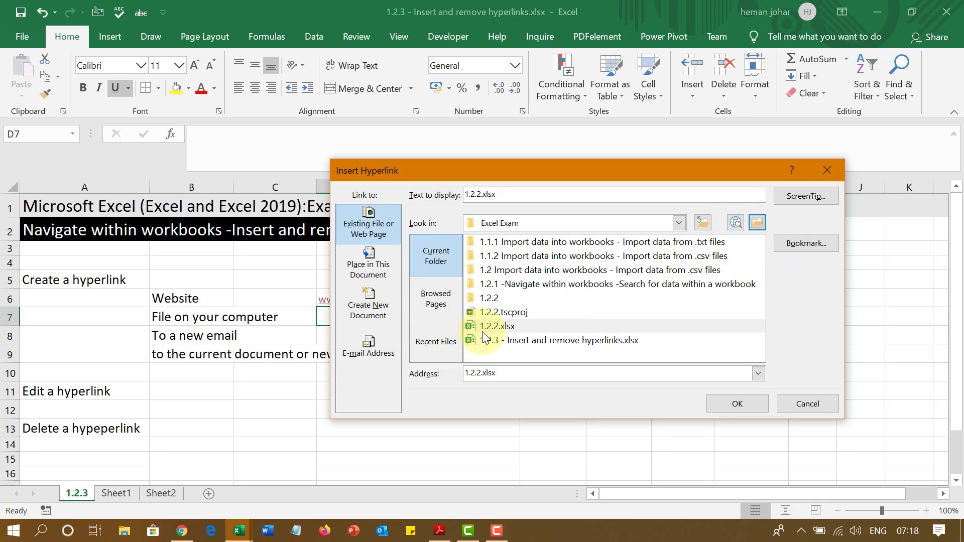
click(494, 327)
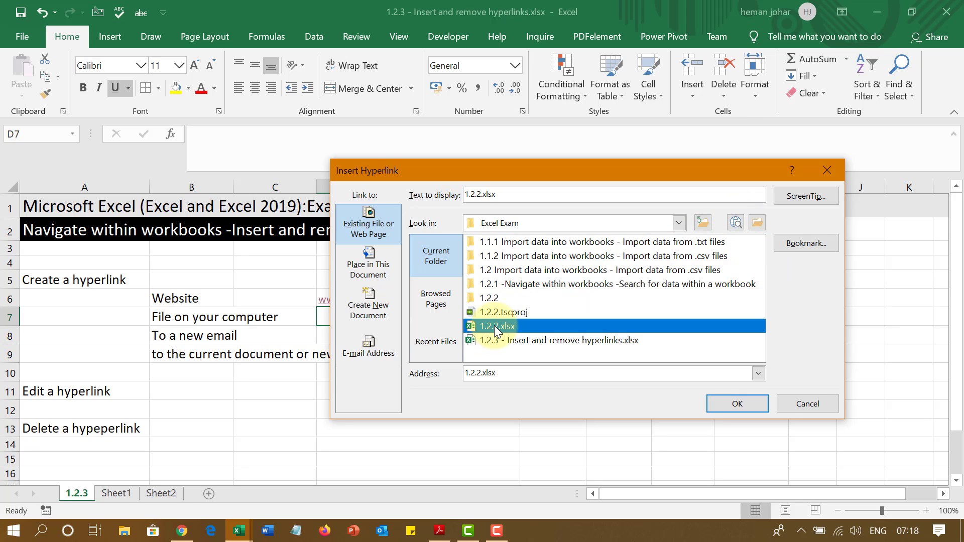
click(738, 404)
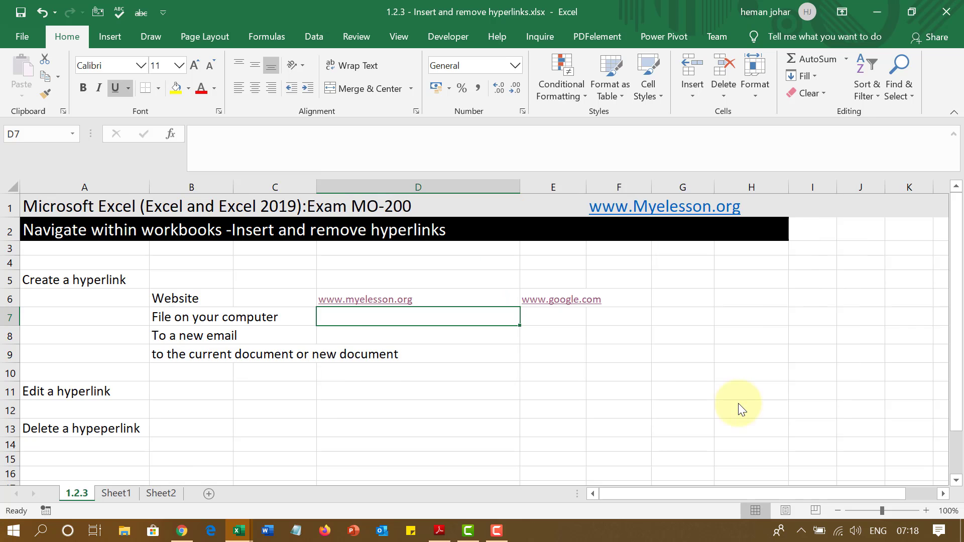
Confirm the D7 link to 1.2.2.xlsx, open the file through it, then close it
click(491, 409)
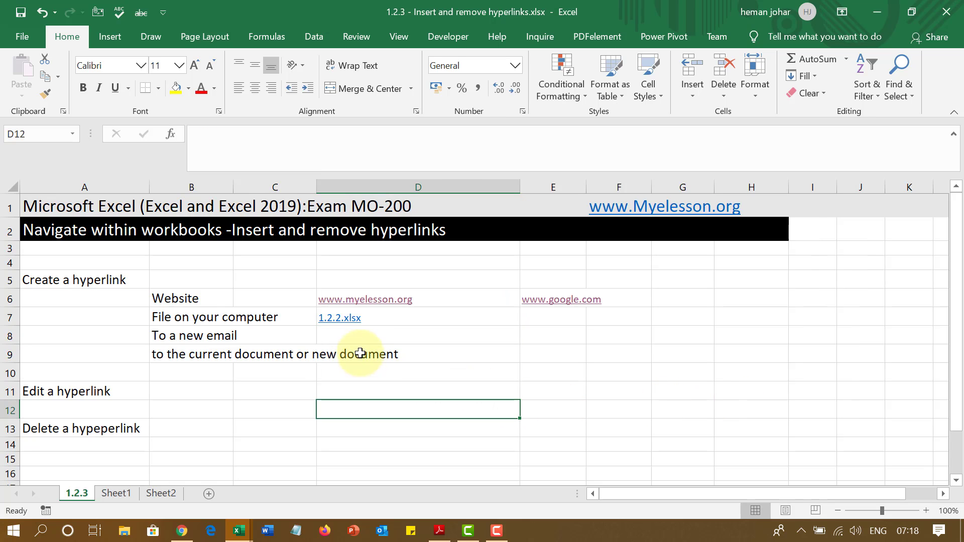
click(330, 321)
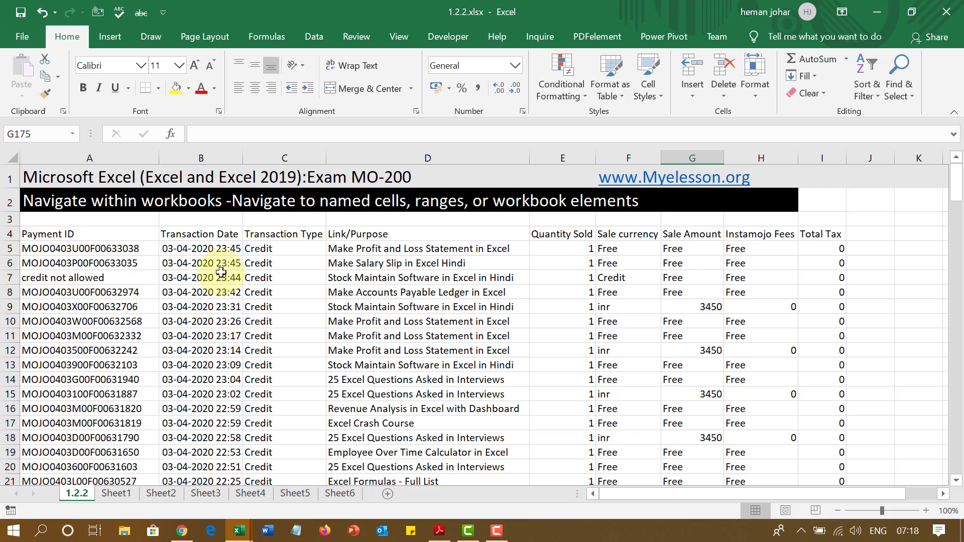
click(947, 12)
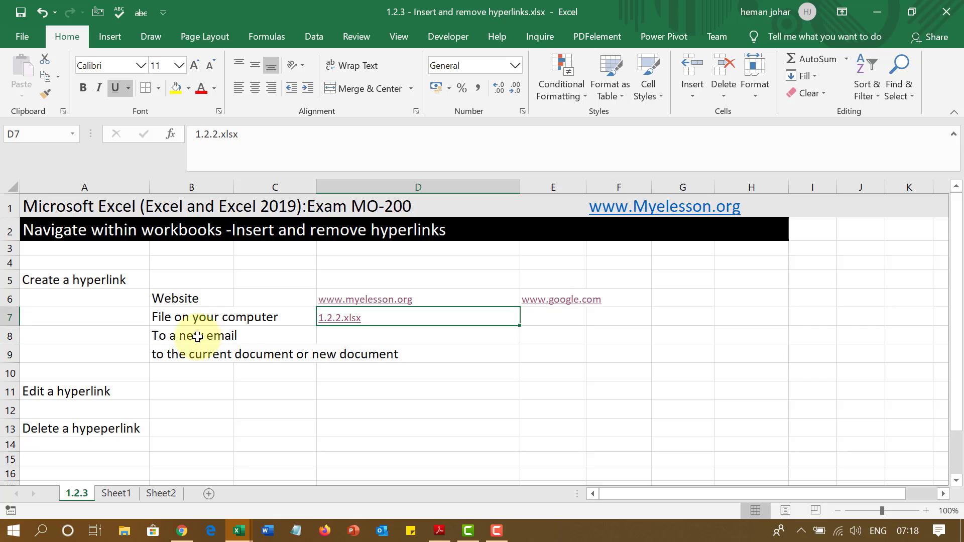
Add an email hyperlink in D8 to the account's email address with subject Hello
click(199, 341)
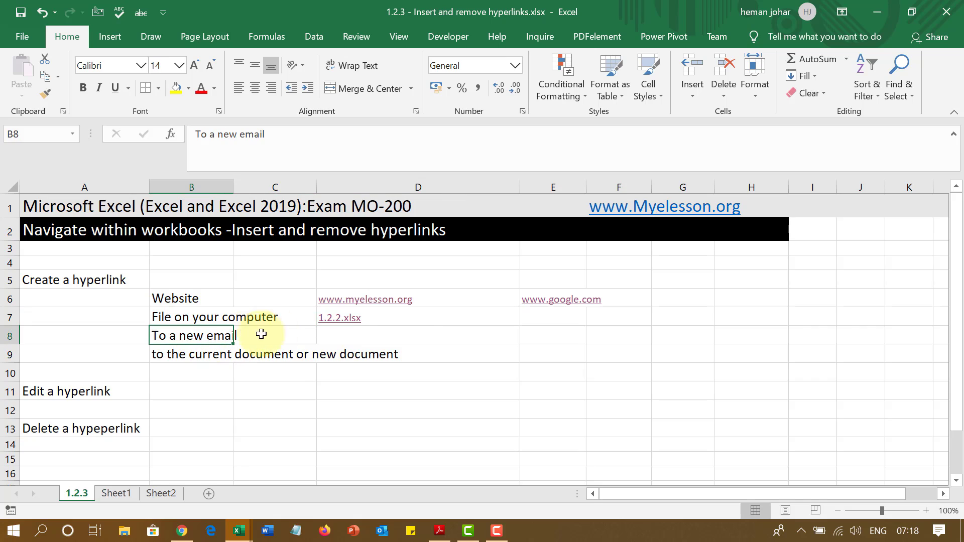
click(347, 336)
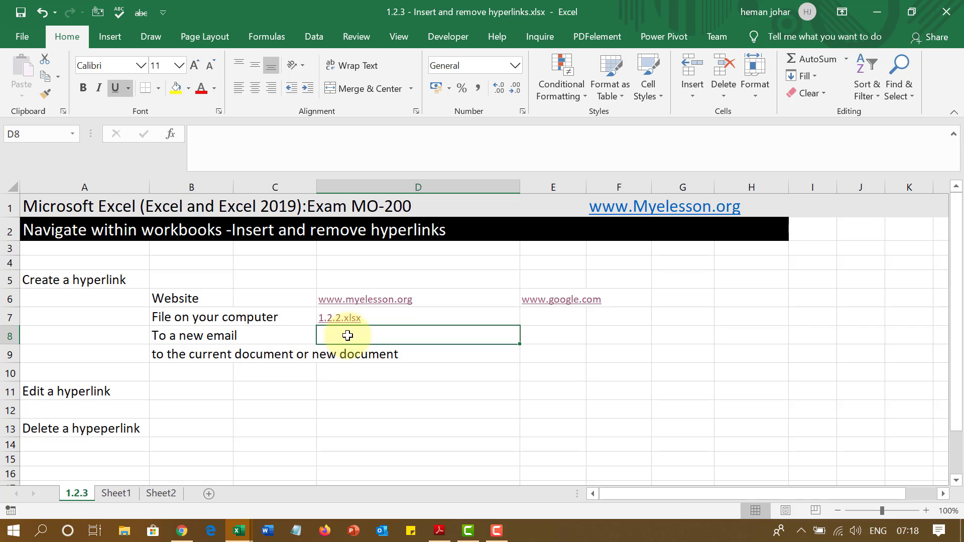
key(ctrl+k)
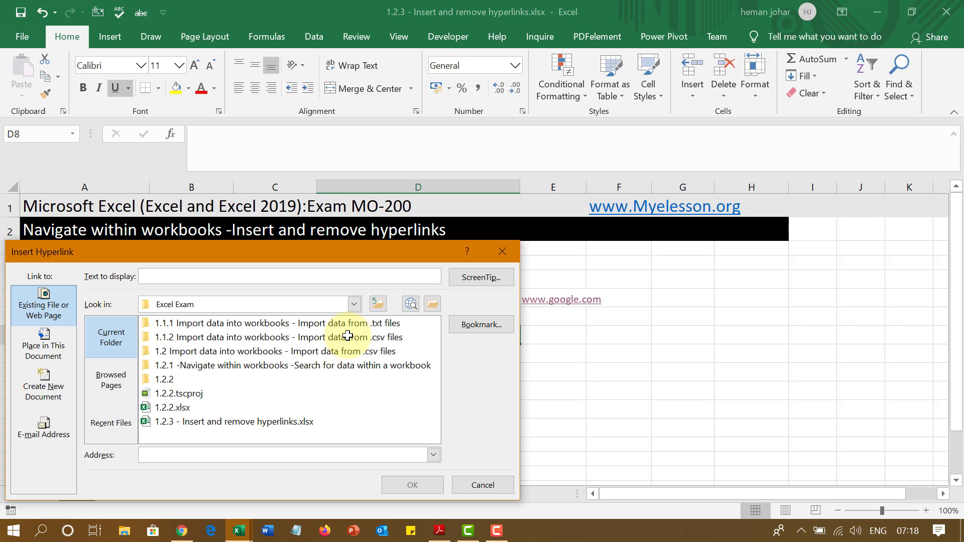
drag(365, 252, 639, 172)
click(313, 351)
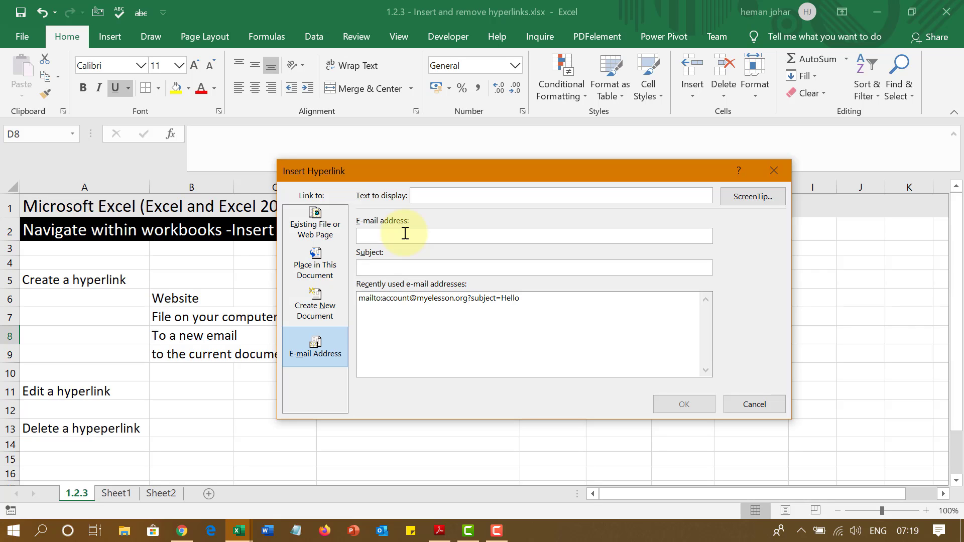
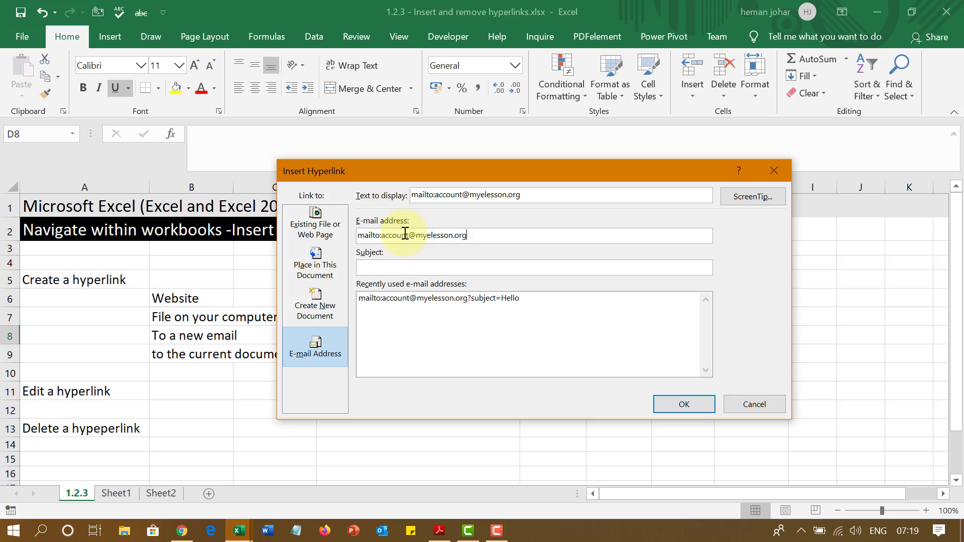
click(466, 270)
text(Hello)
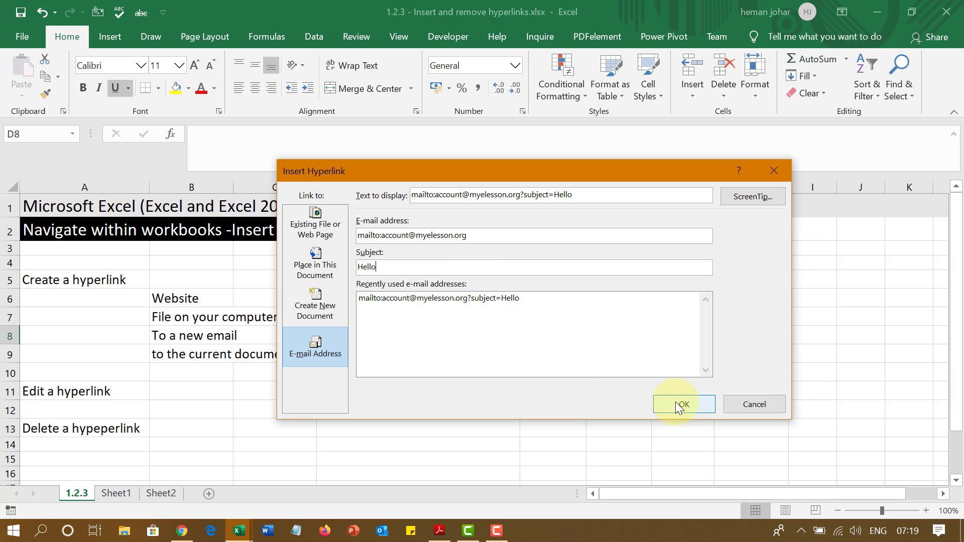
click(678, 405)
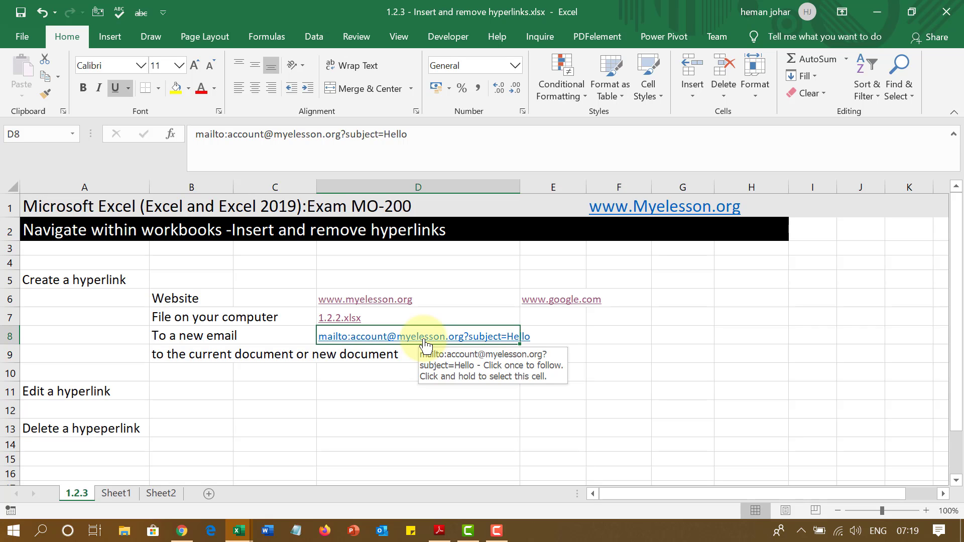
click(424, 343)
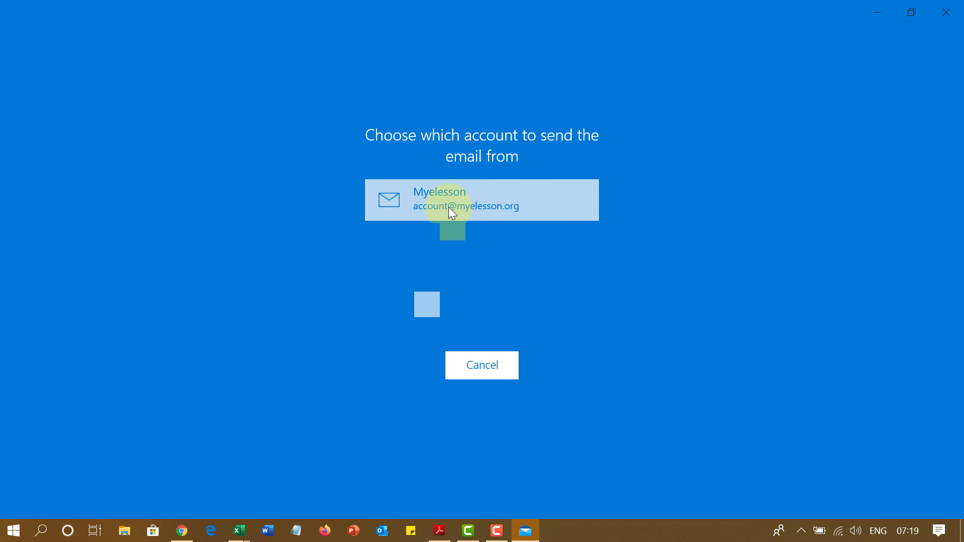
click(947, 12)
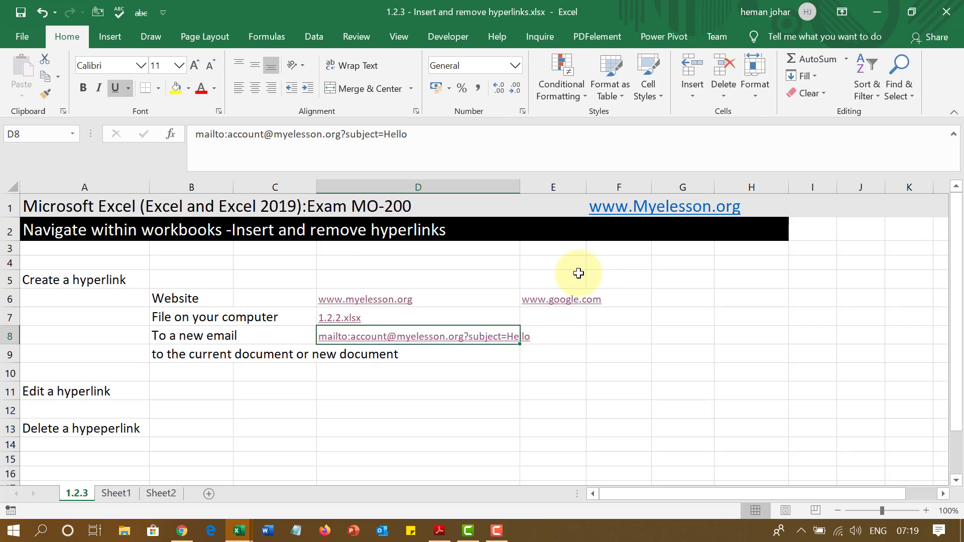
click(189, 357)
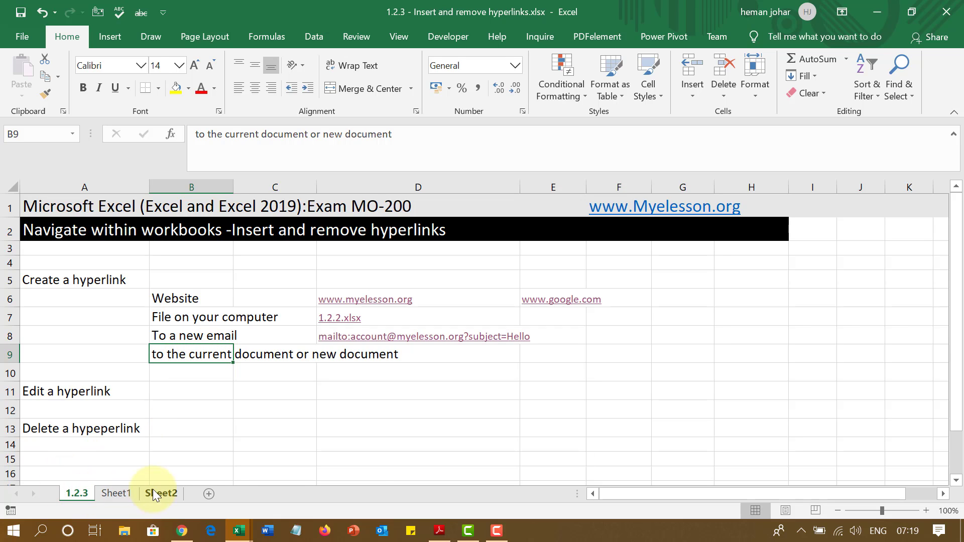
Link D9 to cell A1 of Sheet2 and follow the link to Sheet2
click(851, 410)
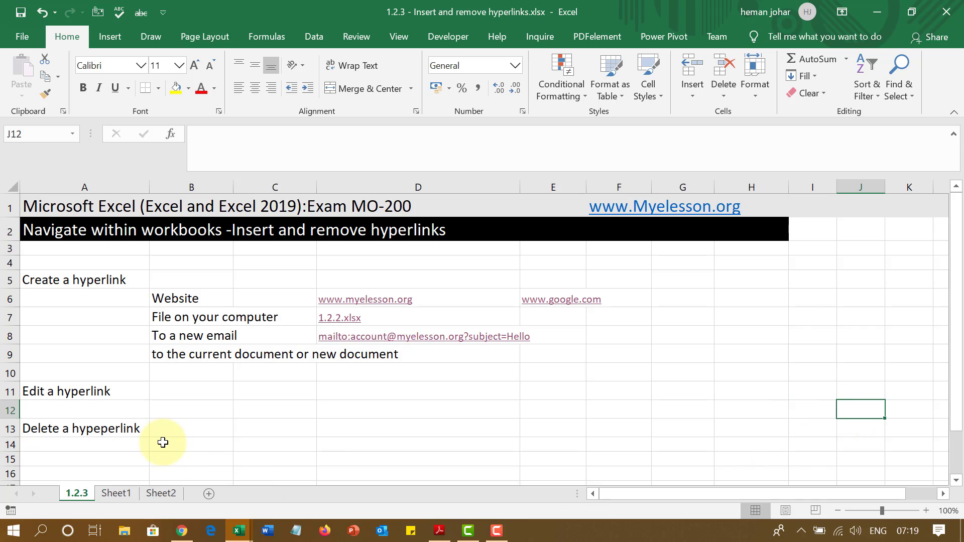
click(353, 360)
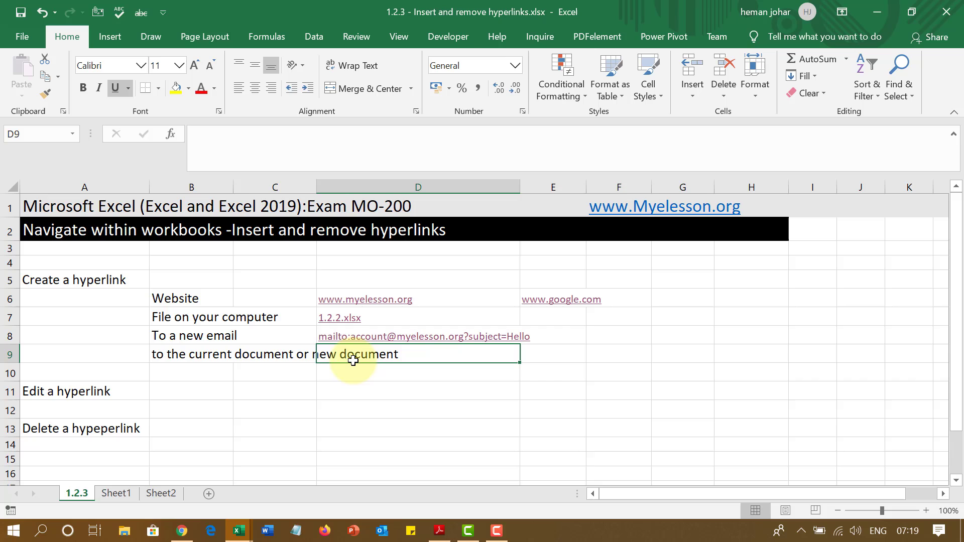
key(ctrl+k)
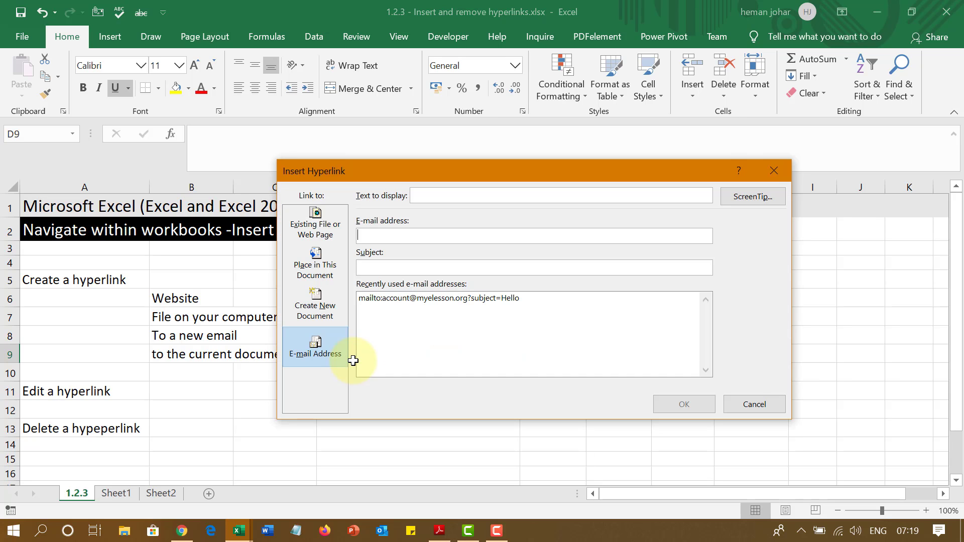
click(317, 264)
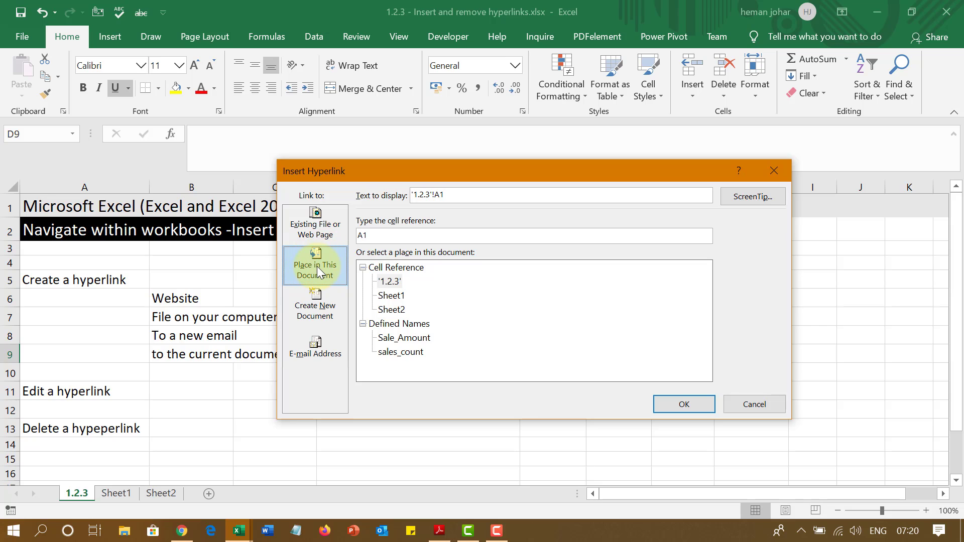
drag(453, 167, 594, 149)
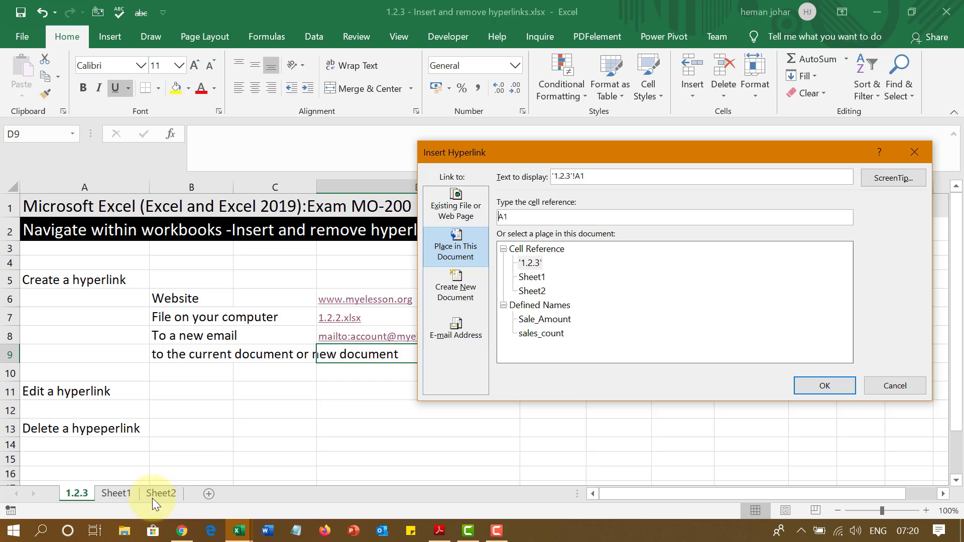
click(532, 292)
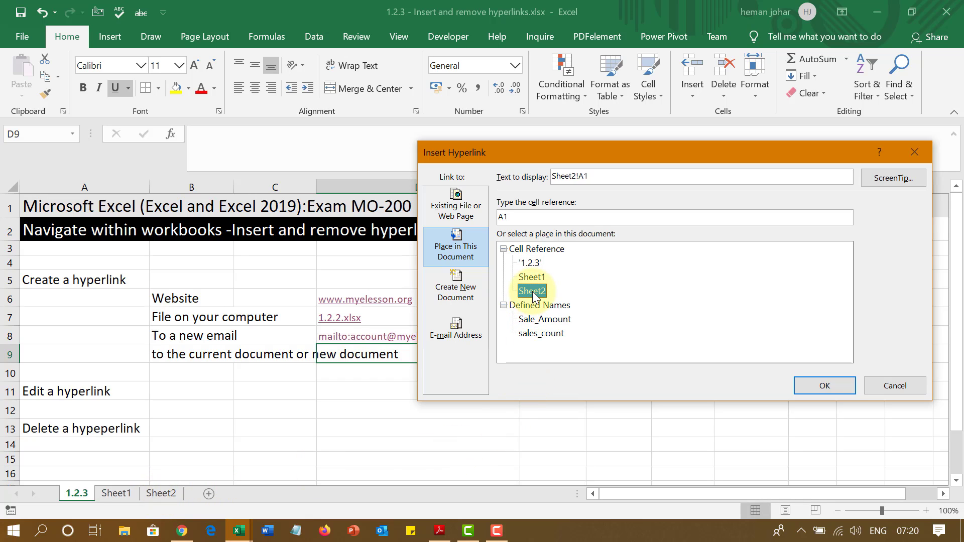
click(510, 217)
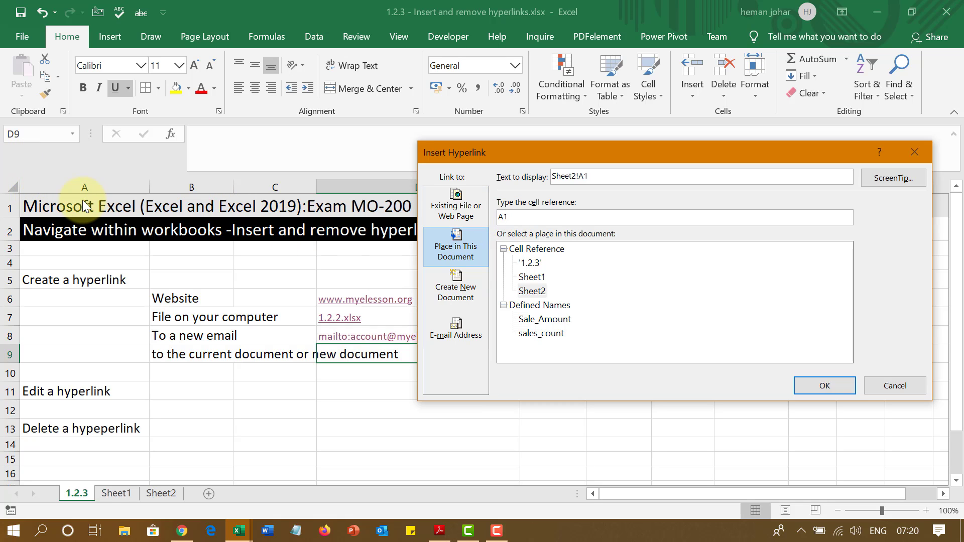
click(834, 392)
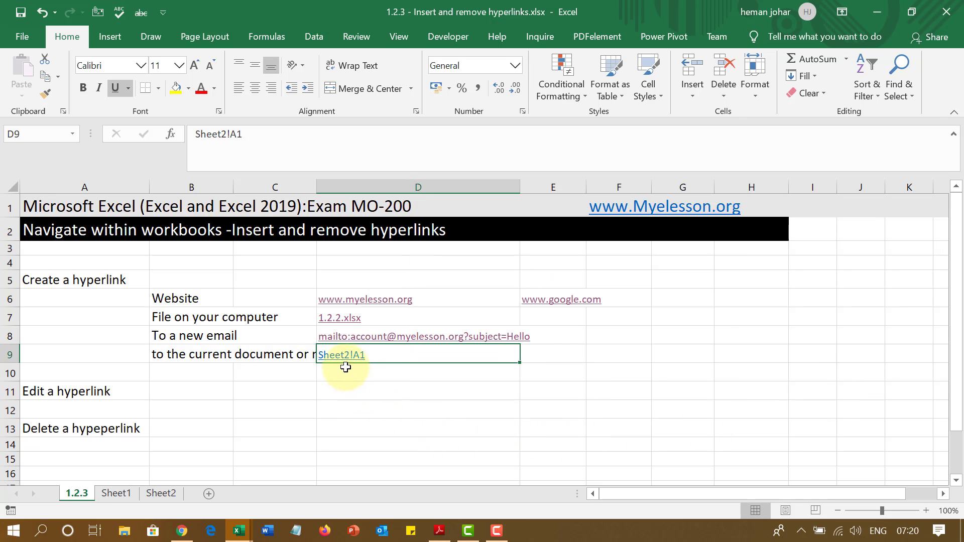
click(346, 356)
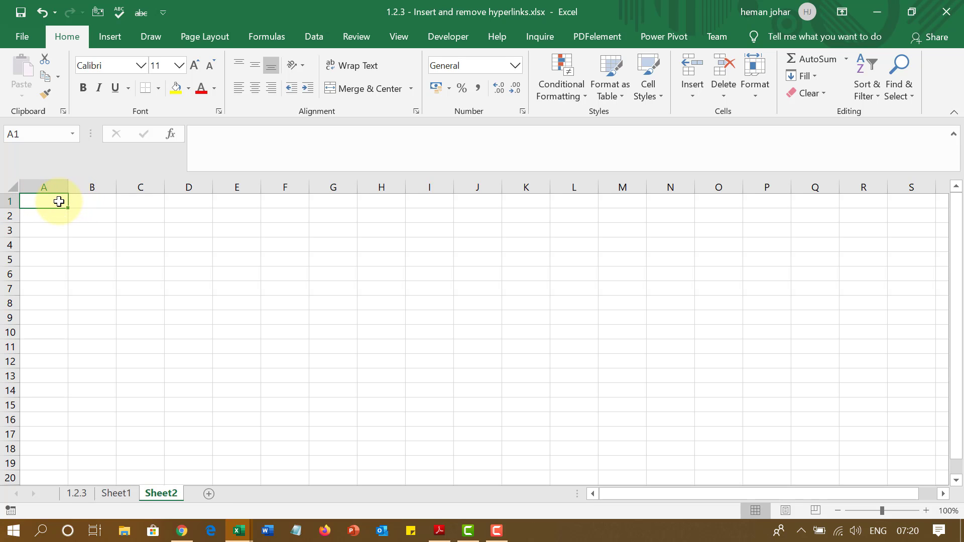
key(ctrl+k)
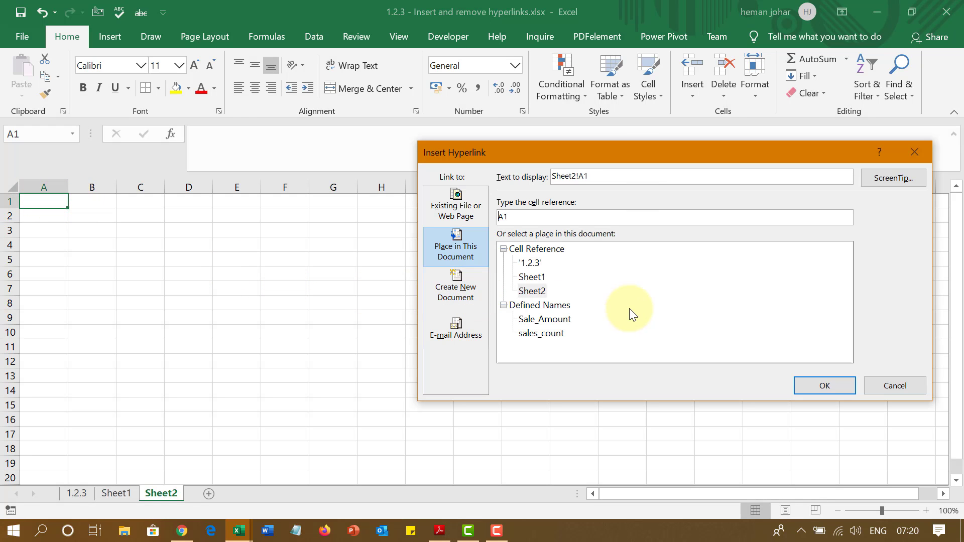
click(533, 264)
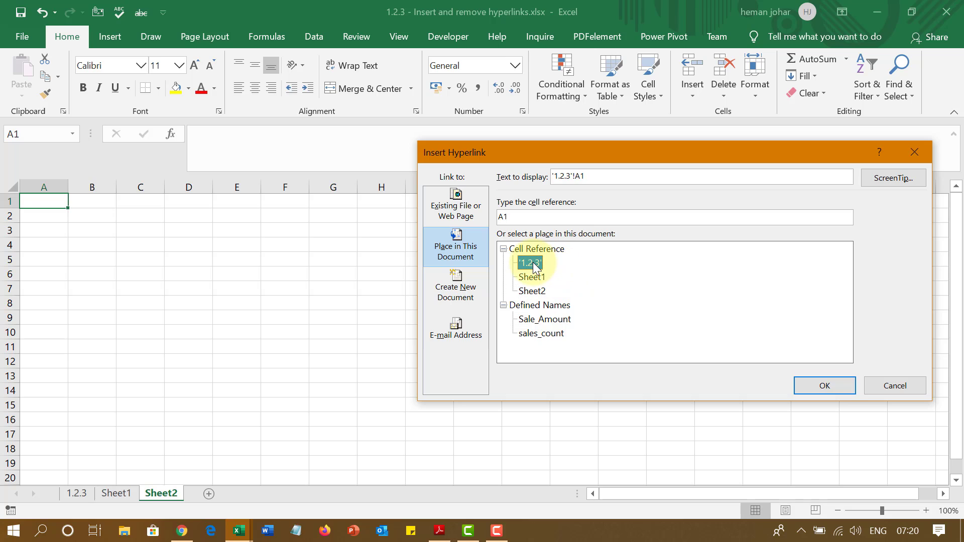
click(823, 385)
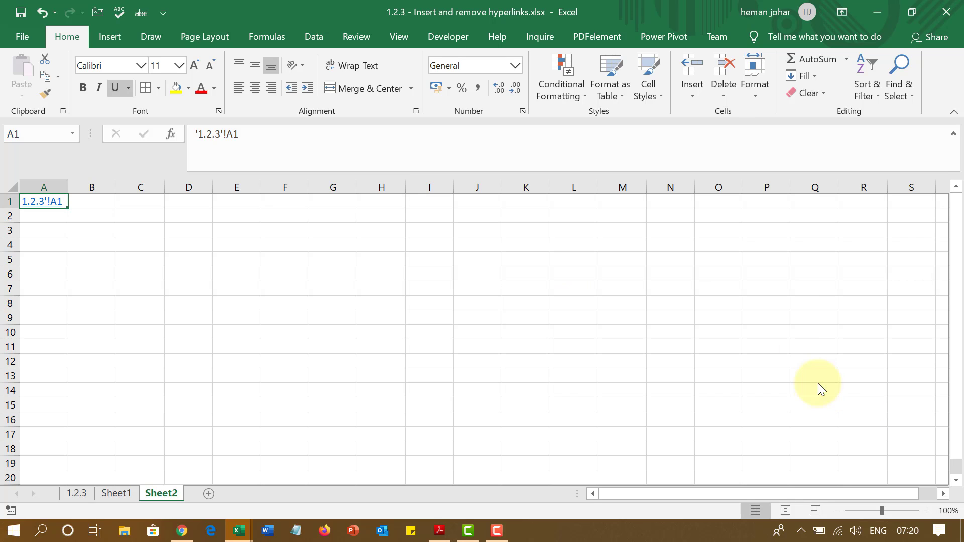
click(46, 202)
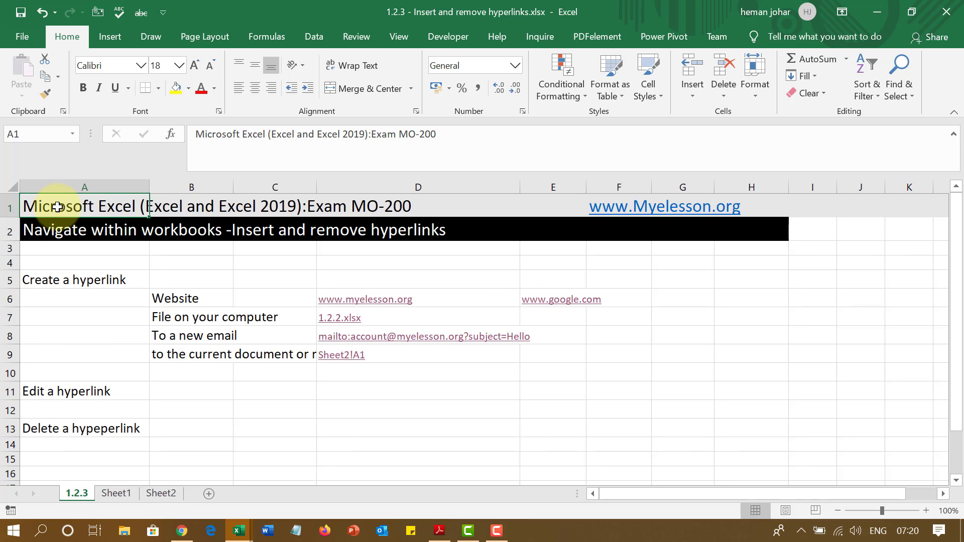
click(346, 357)
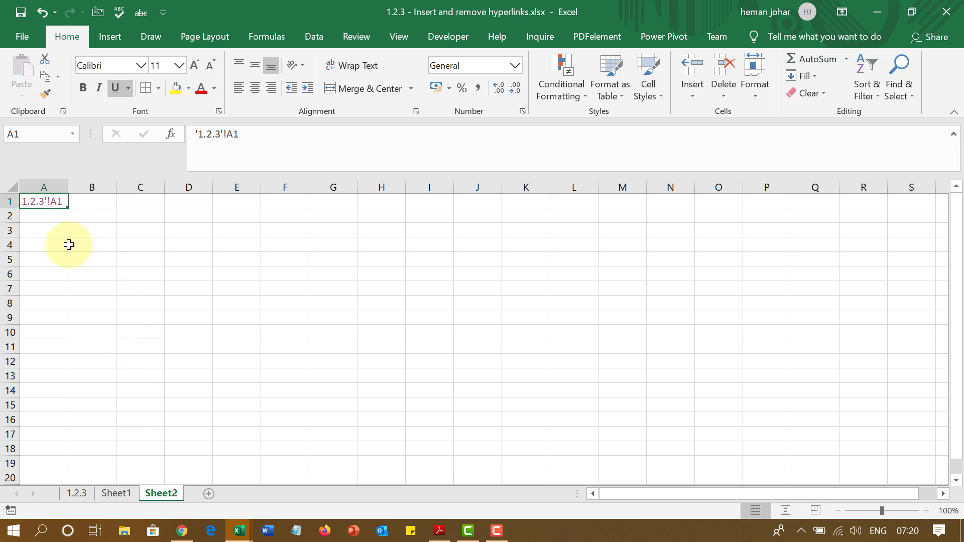
click(51, 208)
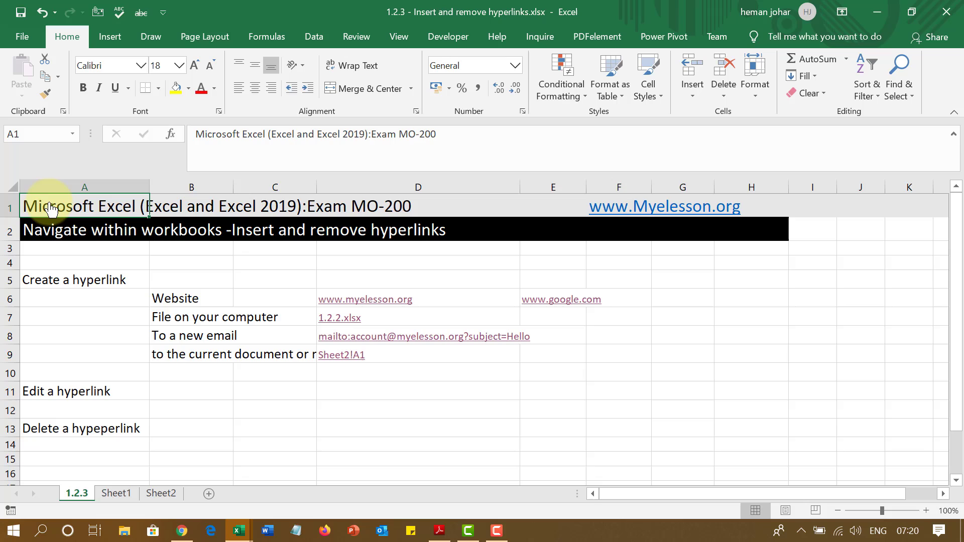
right_click(540, 300)
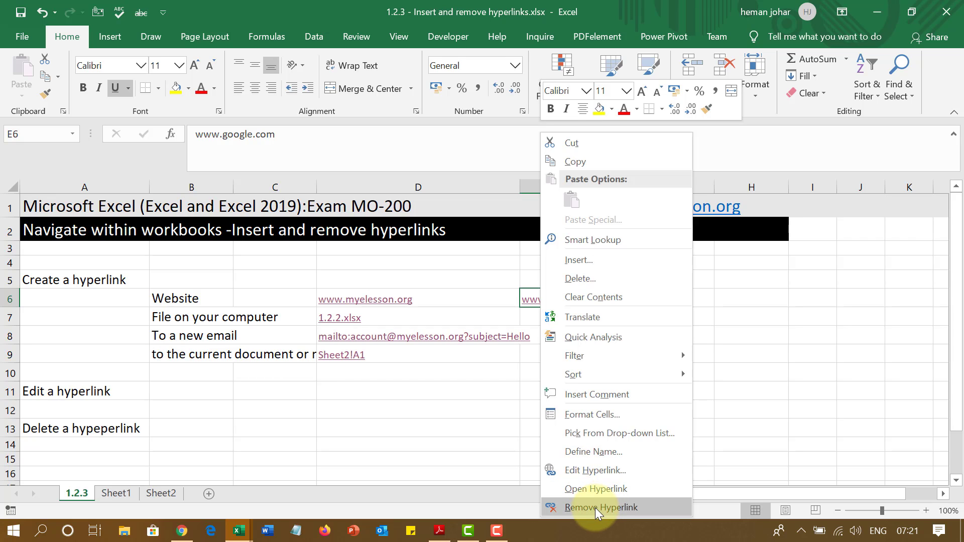
click(589, 471)
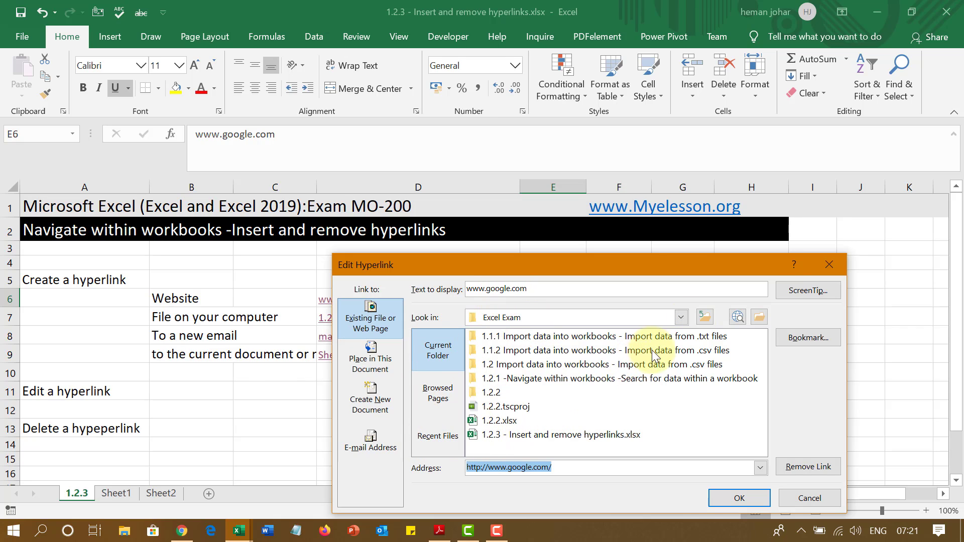
click(829, 264)
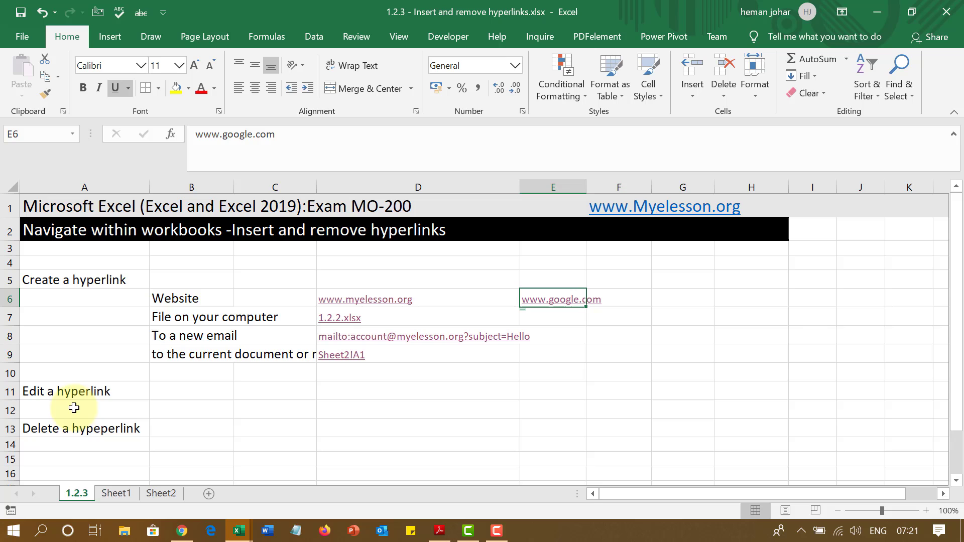
right_click(544, 303)
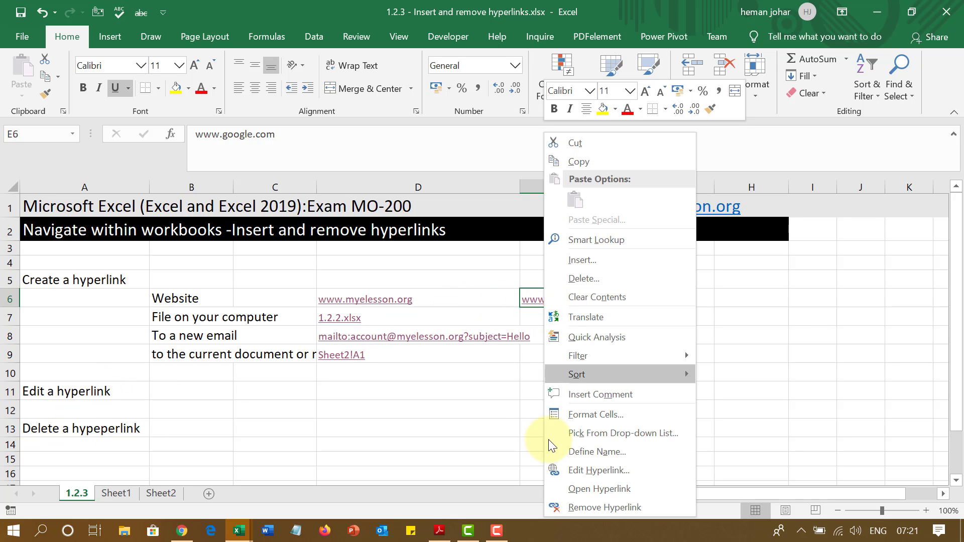
click(580, 507)
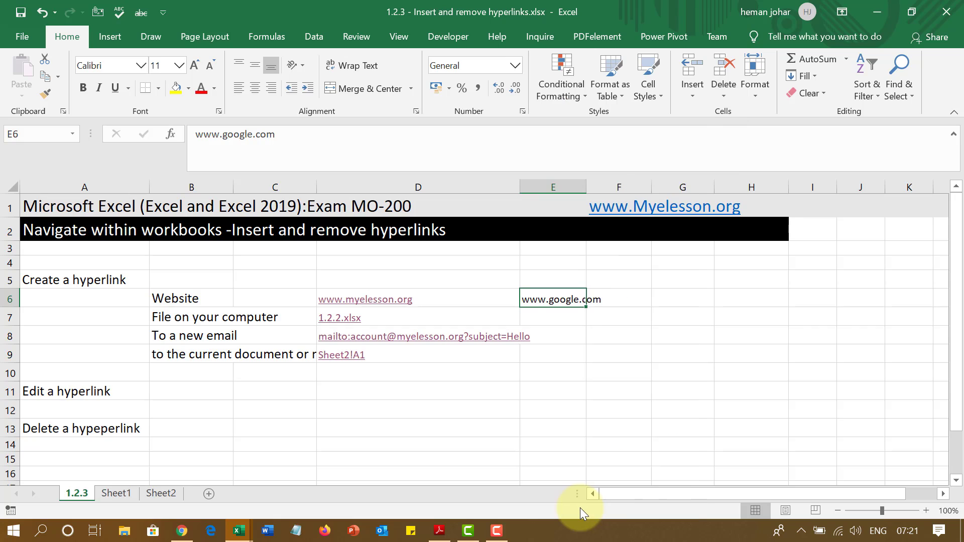
click(673, 390)
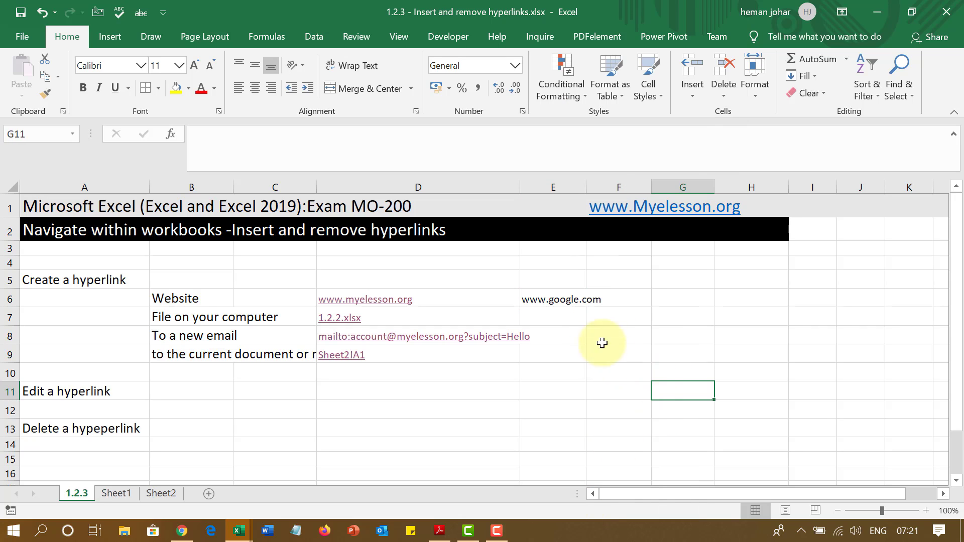
click(560, 299)
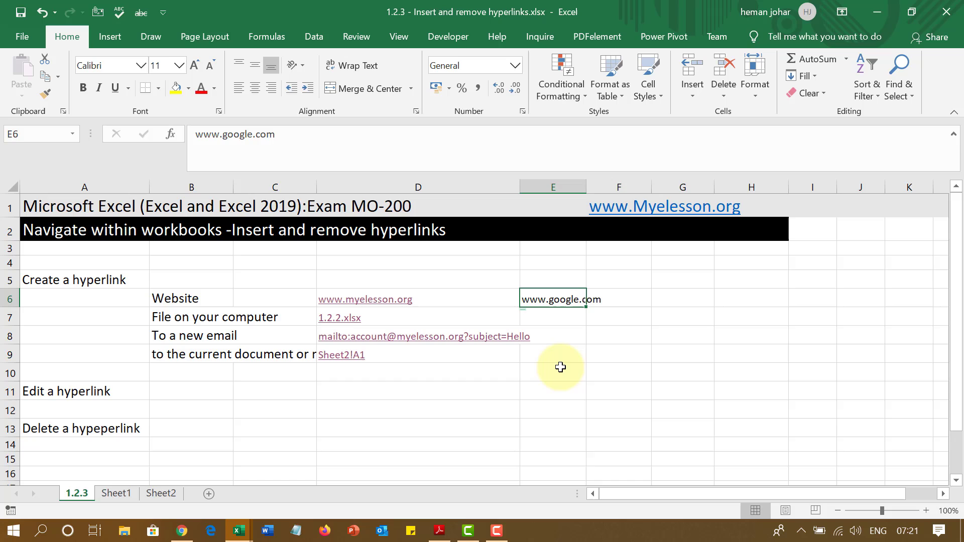
Undo and redo the removal, delete E6's contents, then restore the link with undo
key(ctrl+z)
click(621, 329)
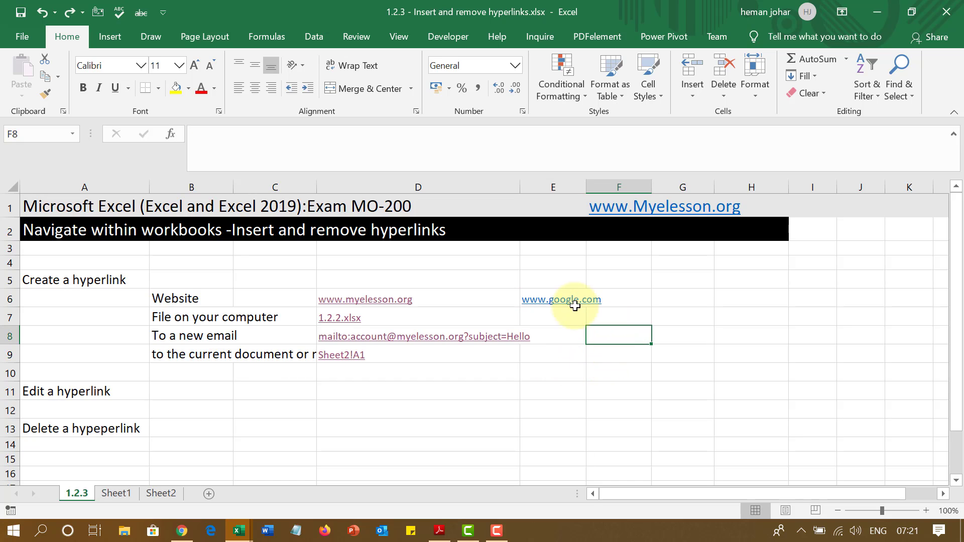
click(622, 287)
key(ctrl+y)
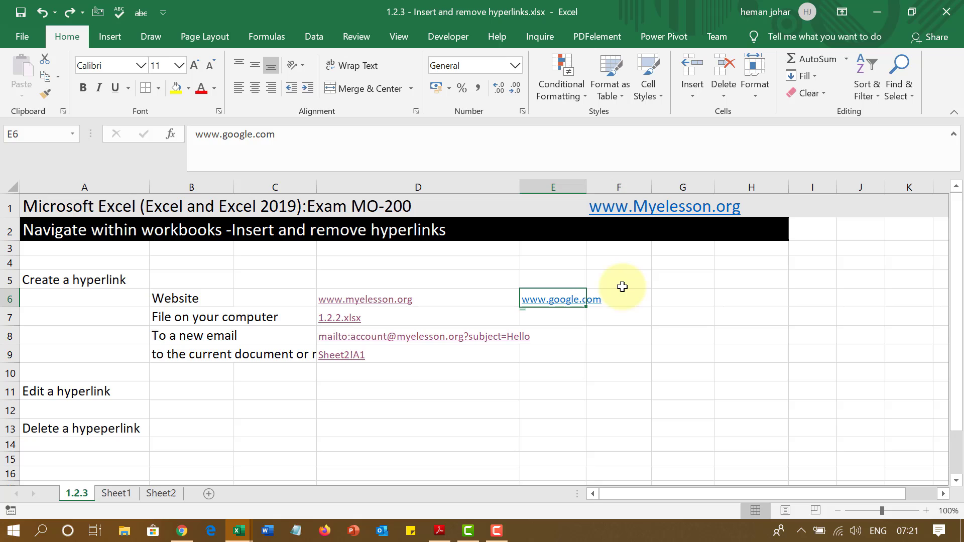
key(Delete)
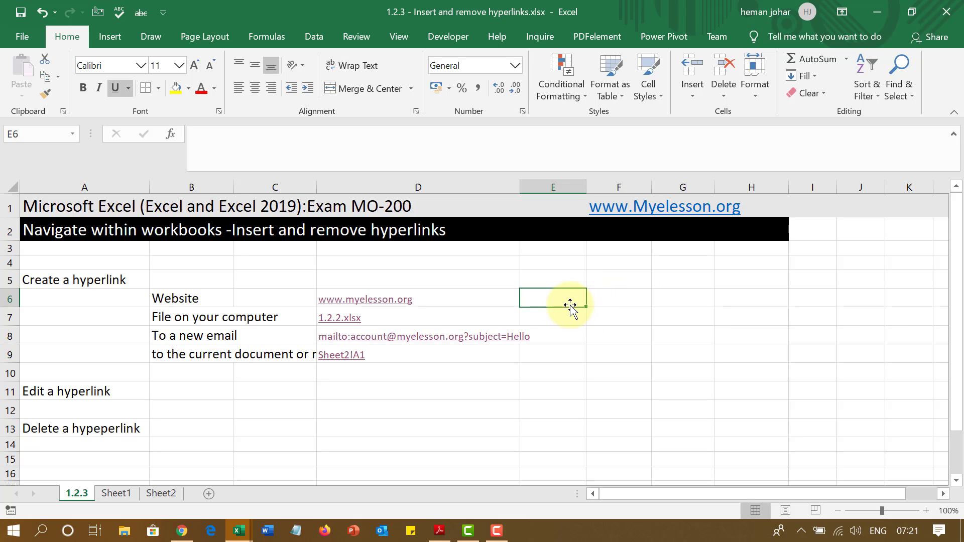
key(ctrl+z)
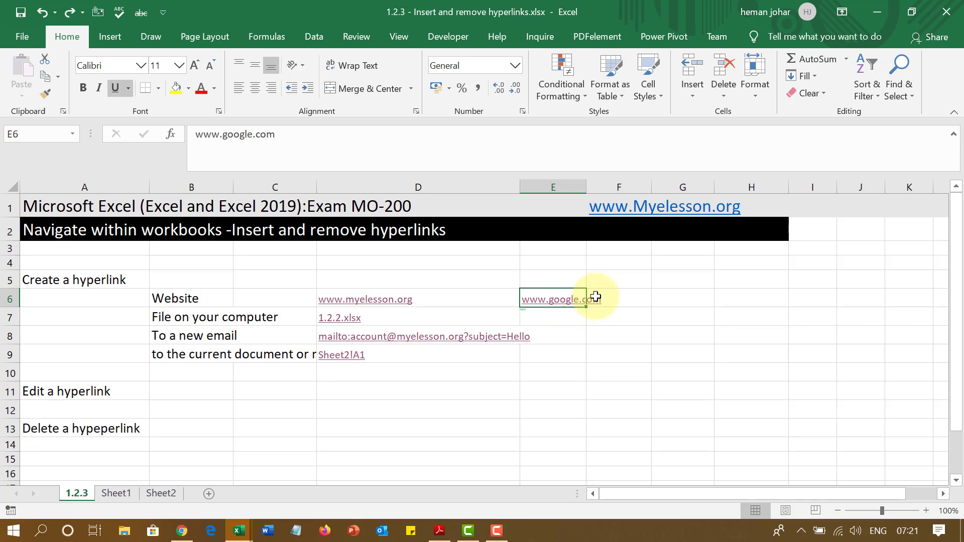
right_click(558, 299)
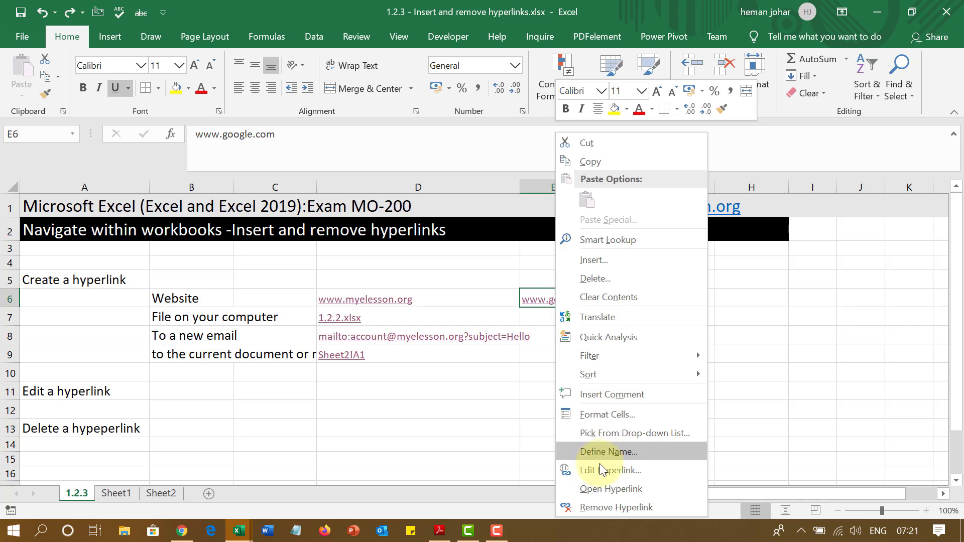
click(602, 505)
click(644, 329)
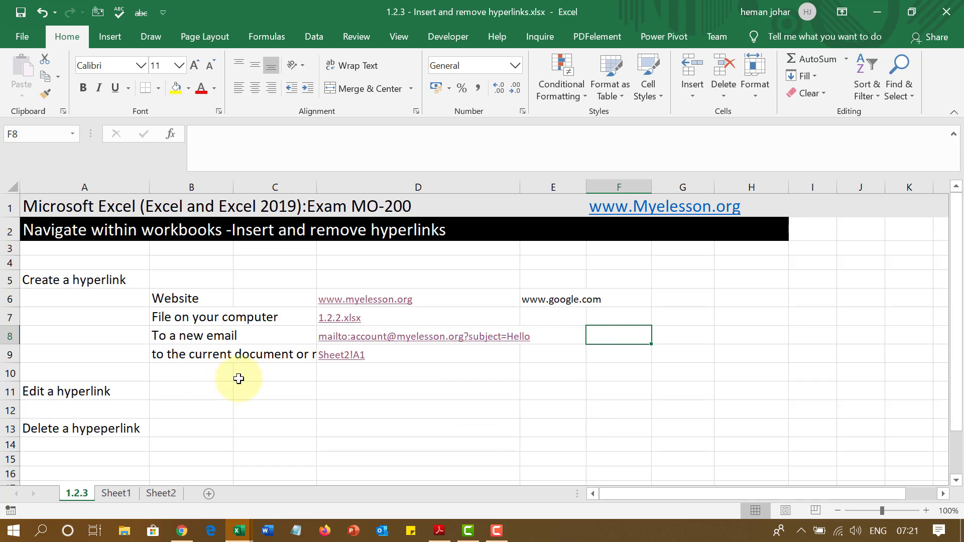
Change D9's link display text from Sheet2!A1 to 'link to Sheet 2'
mouse_move(348, 365)
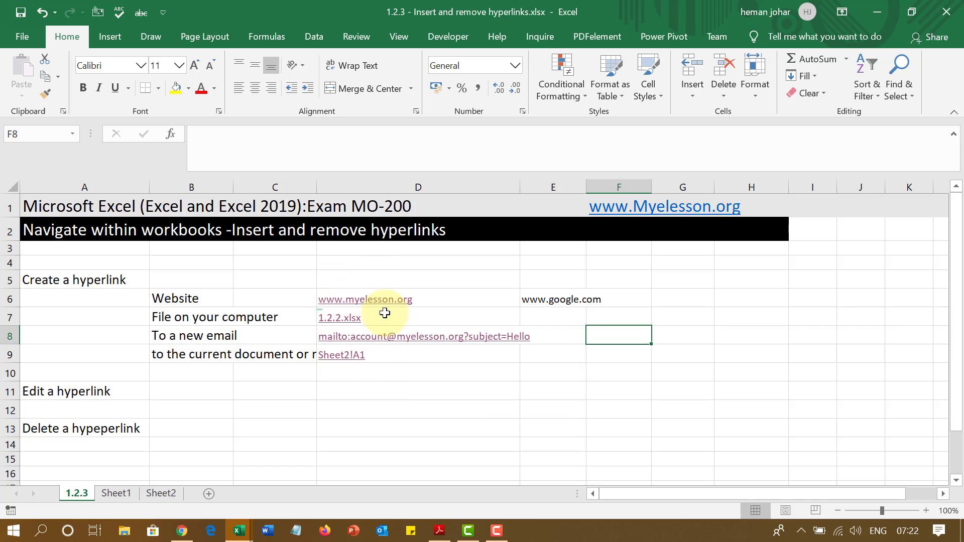
right_click(347, 358)
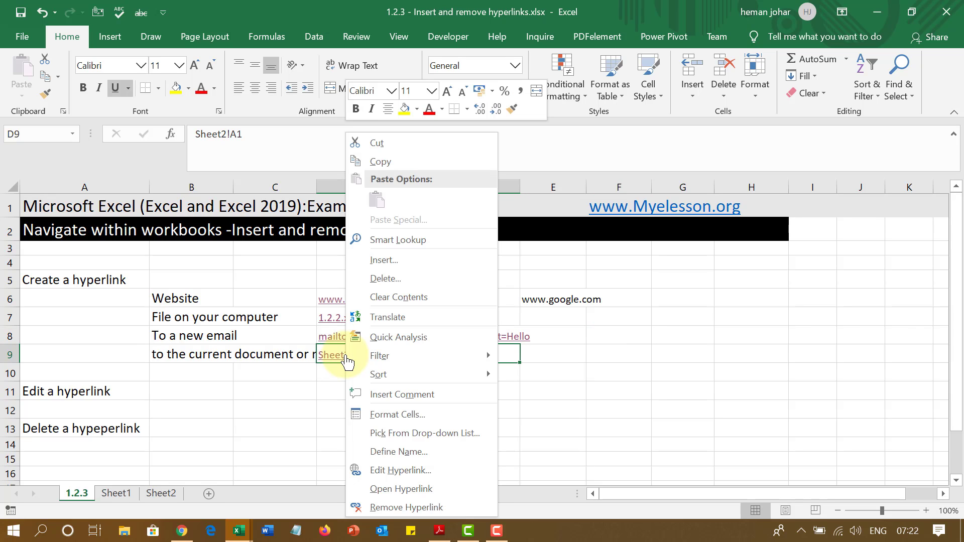
click(392, 472)
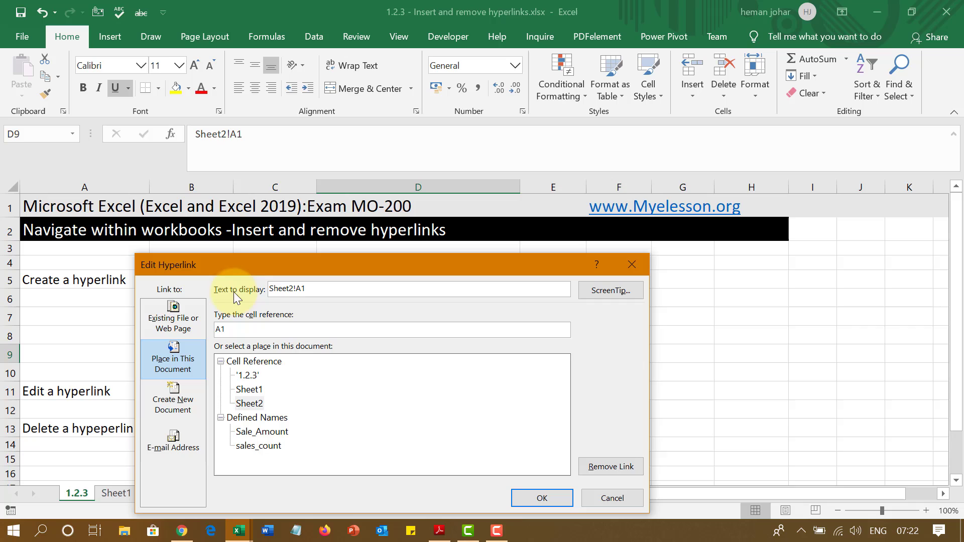
click(338, 290)
key(BackSpace)
key(BackSpace)
key(BackSpace)
key(BackSpace)
key(BackSpace)
key(BackSpace)
key(BackSpace)
key(BackSpace)
key(BackSpace)
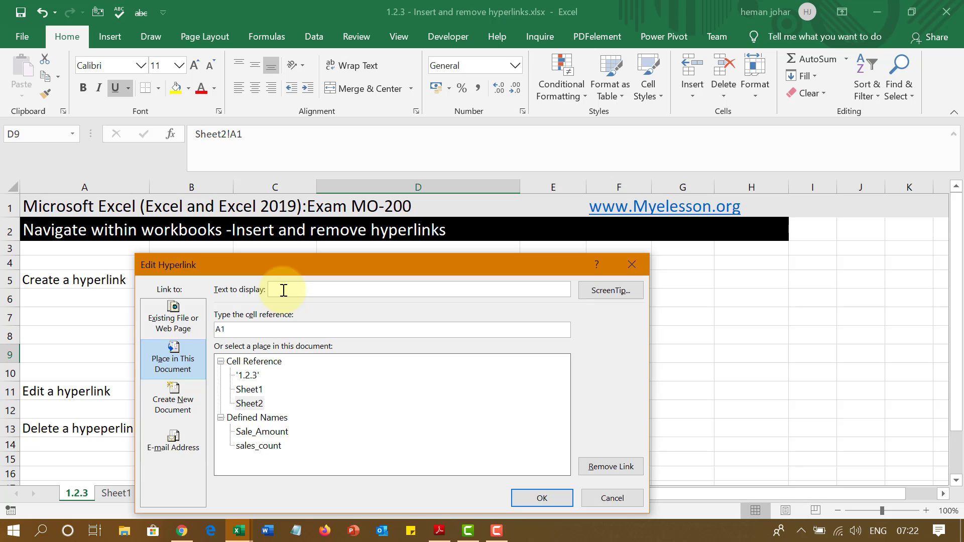
text(link to Sheet 2)
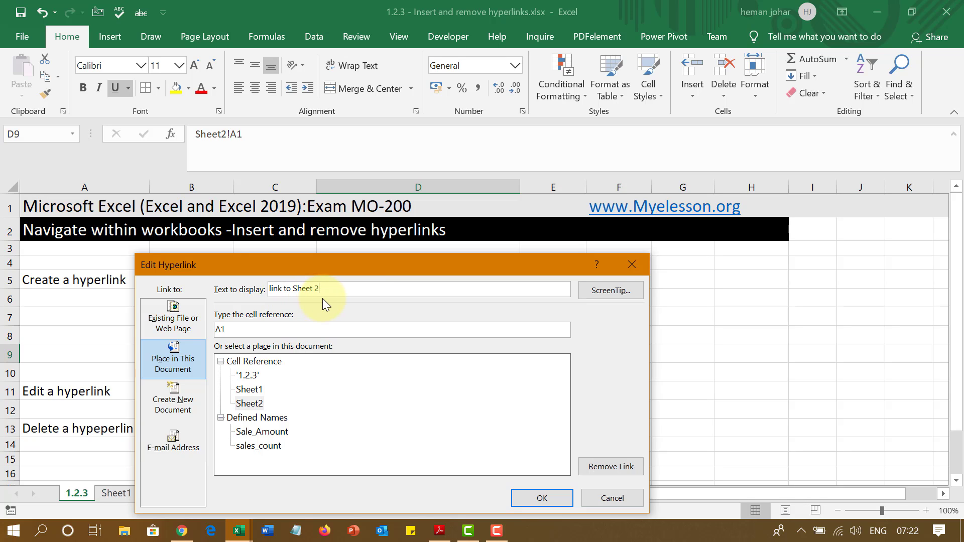
click(532, 498)
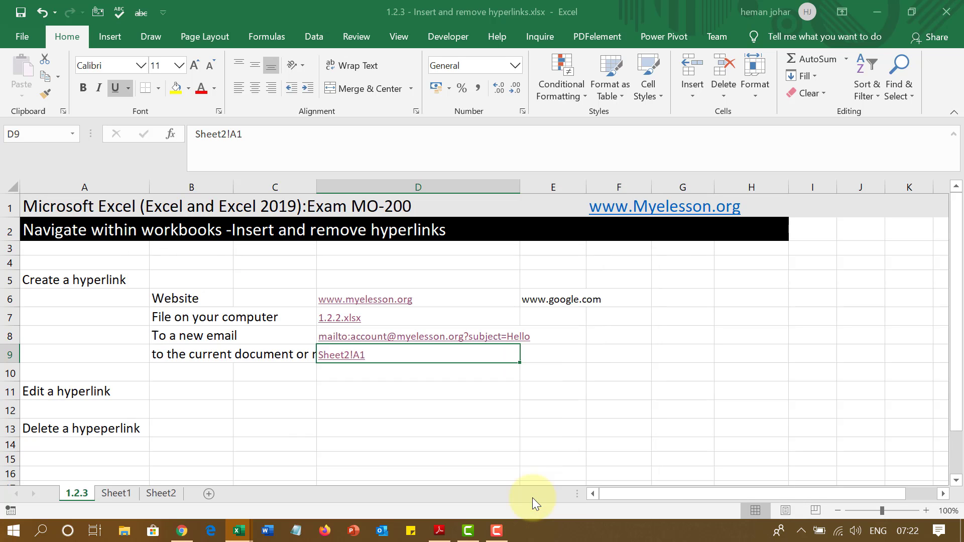
click(482, 426)
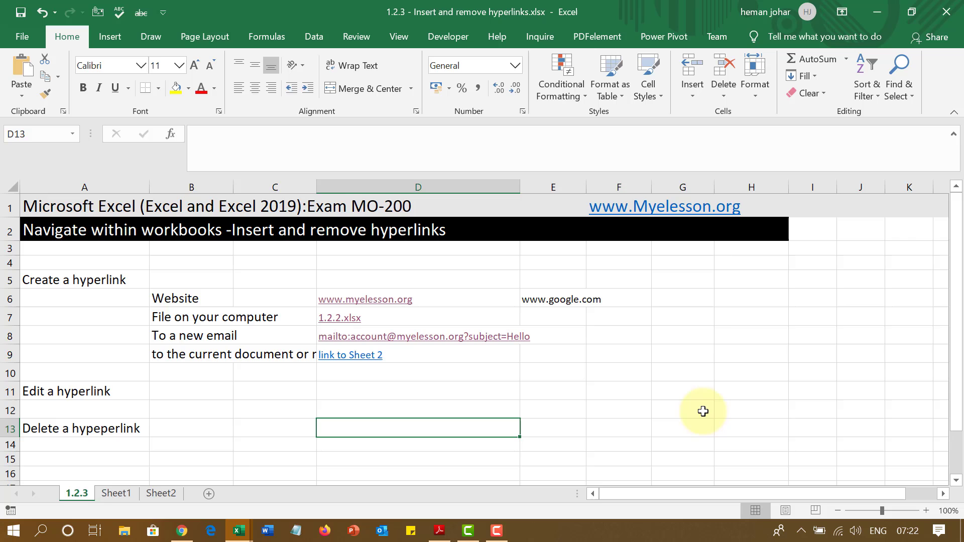
Minimize the Adobe Reader exam objectives PDF to bring the hyperlinks workbook back into view
click(437, 535)
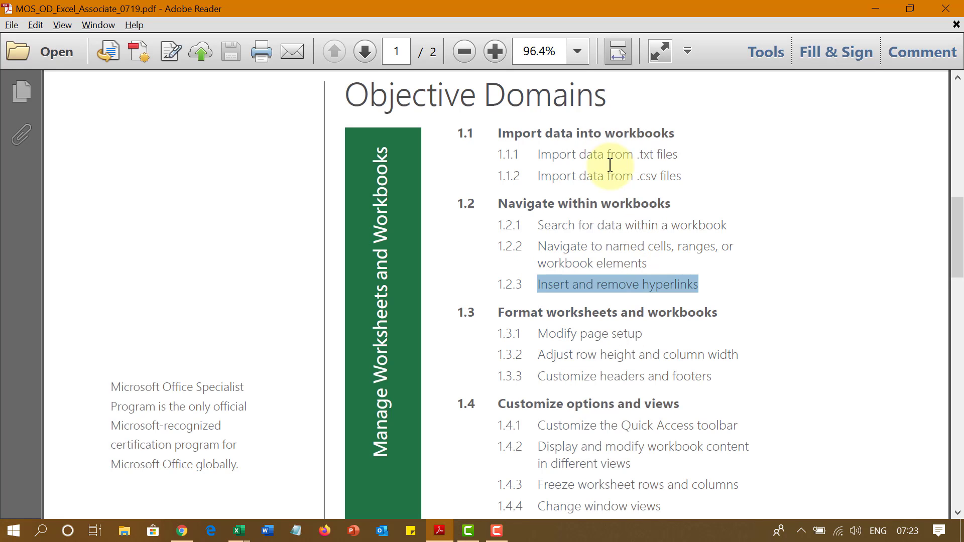
click(877, 9)
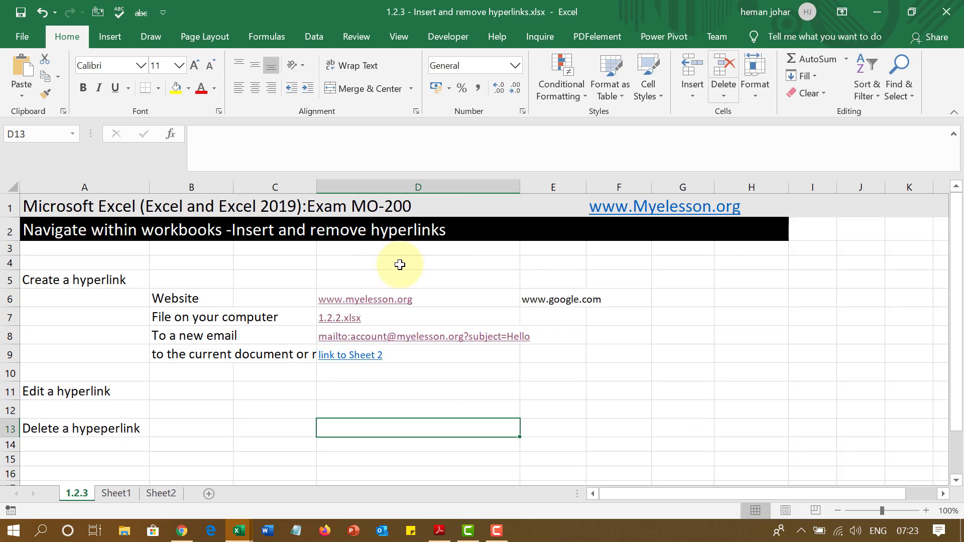